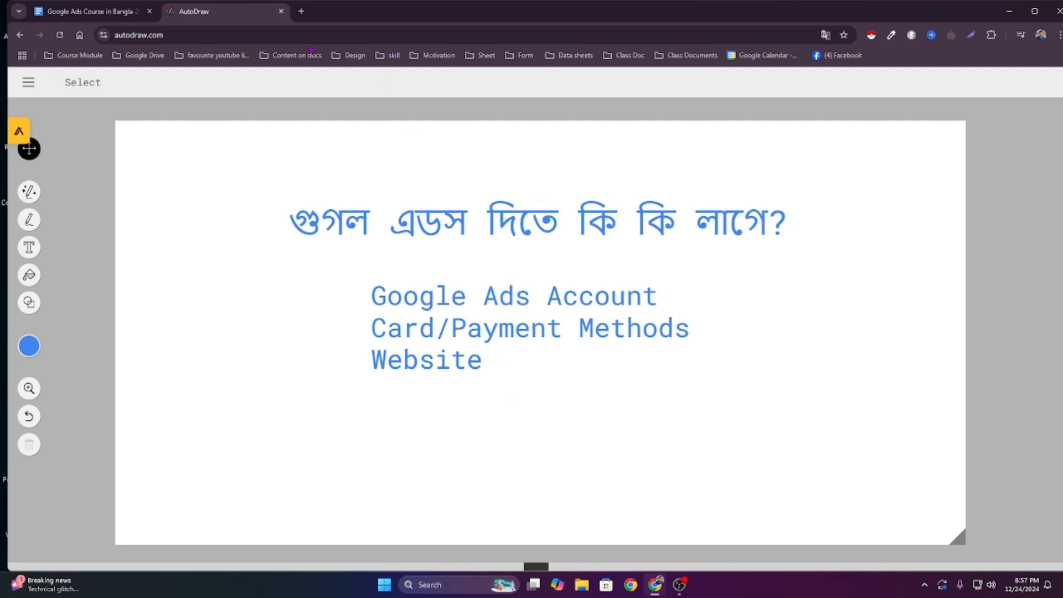
Open the Google Ads site in a new browser tab and enter the existing non-manager ads account
{"action": "left_click", "coordinate": [301, 11]}
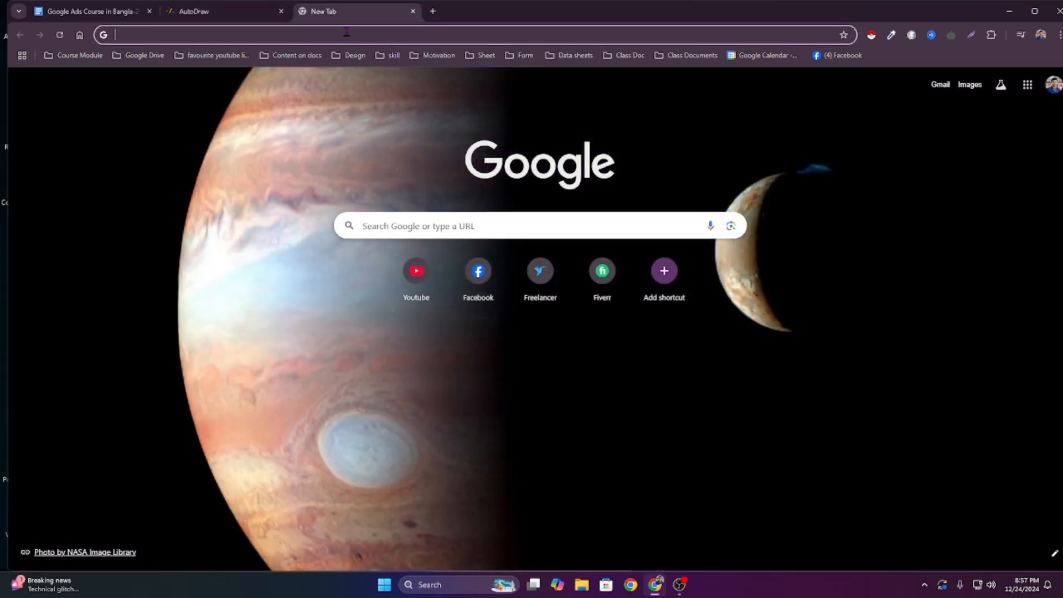
{"action": "type", "text": "ad"}
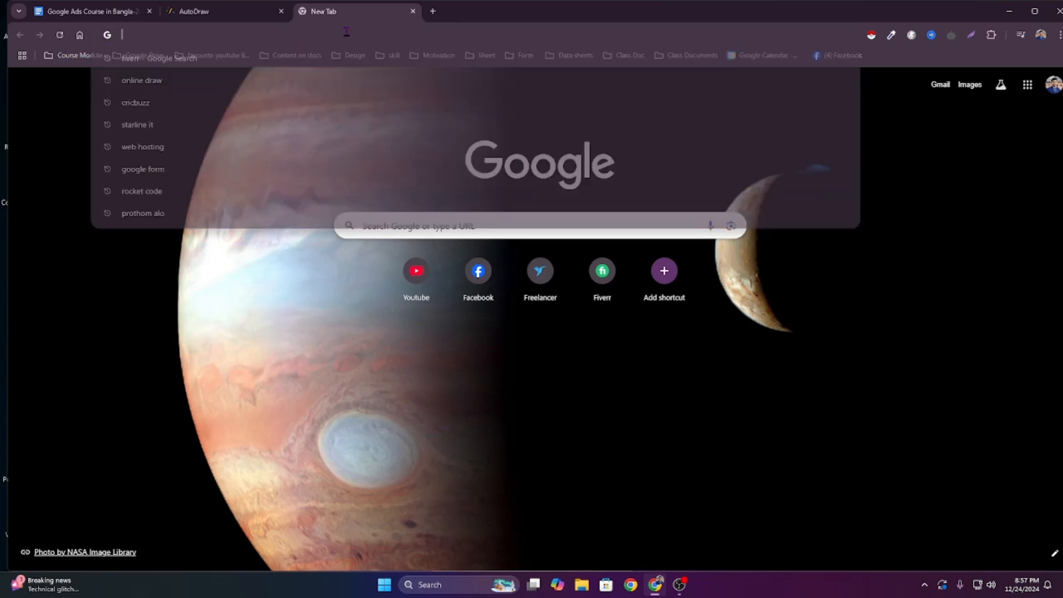
{"action": "type", "text": "s"}
{"action": "key", "text": "Return"}
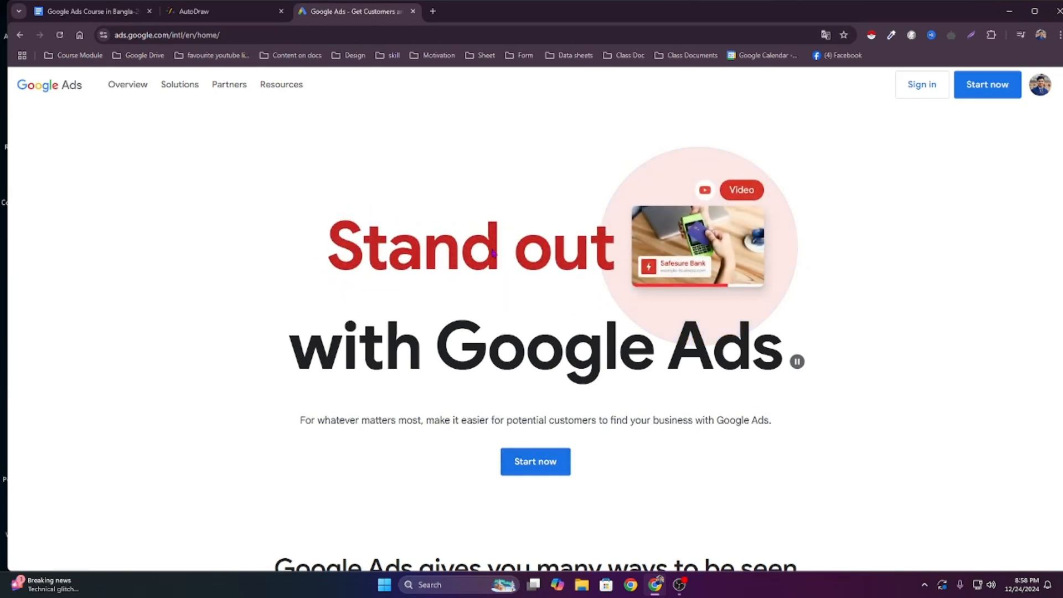
{"action": "left_click", "coordinate": [537, 467]}
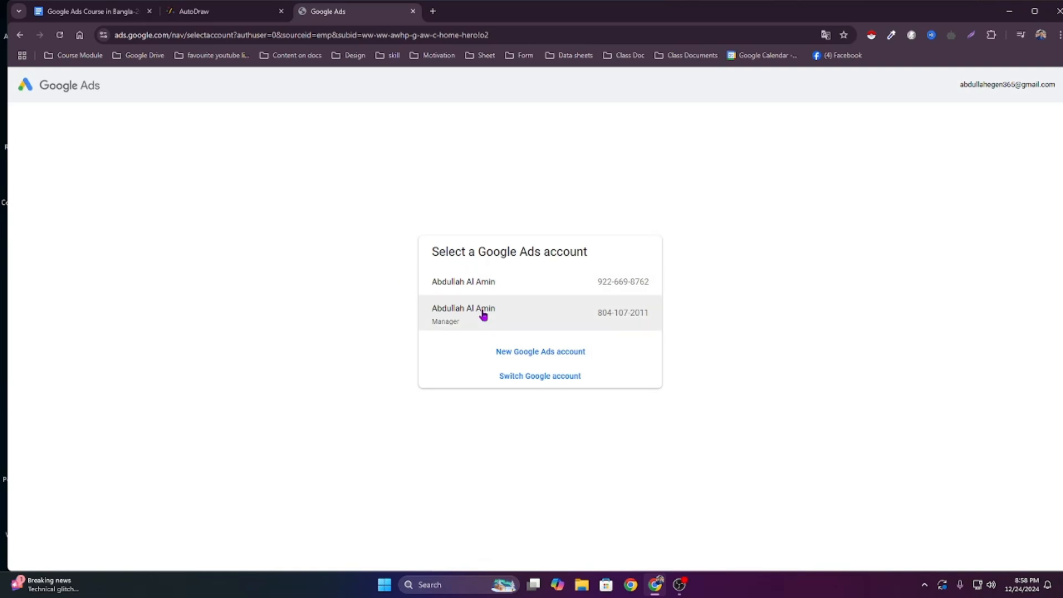
{"action": "left_click", "coordinate": [535, 283]}
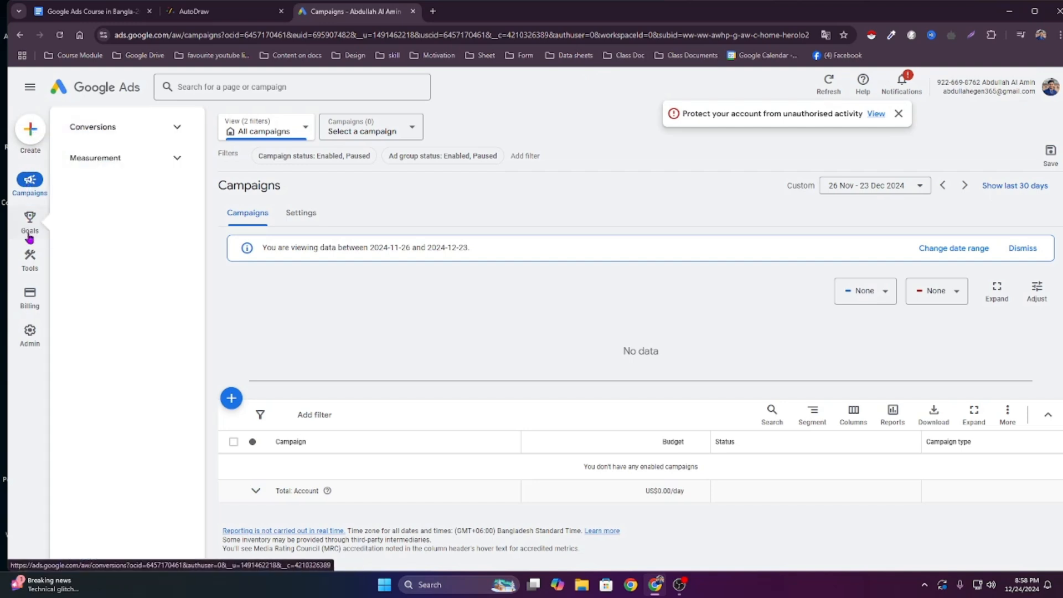
Open the billing setup and review the billing country, payments profile and payment method sections
{"action": "mouse_move", "coordinate": [32, 264]}
{"action": "mouse_move", "coordinate": [30, 336]}
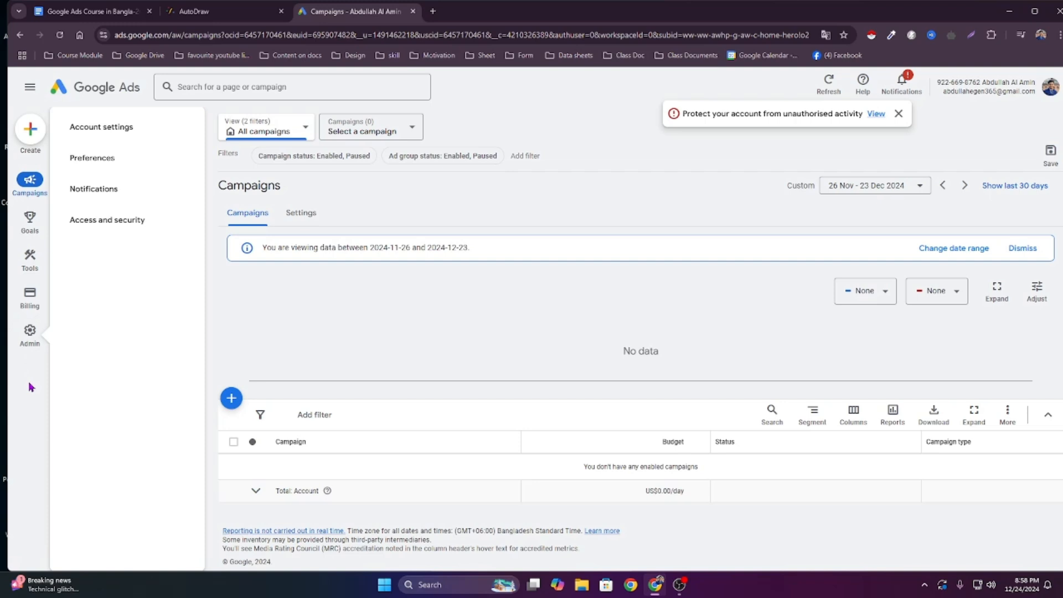
{"action": "mouse_move", "coordinate": [31, 301]}
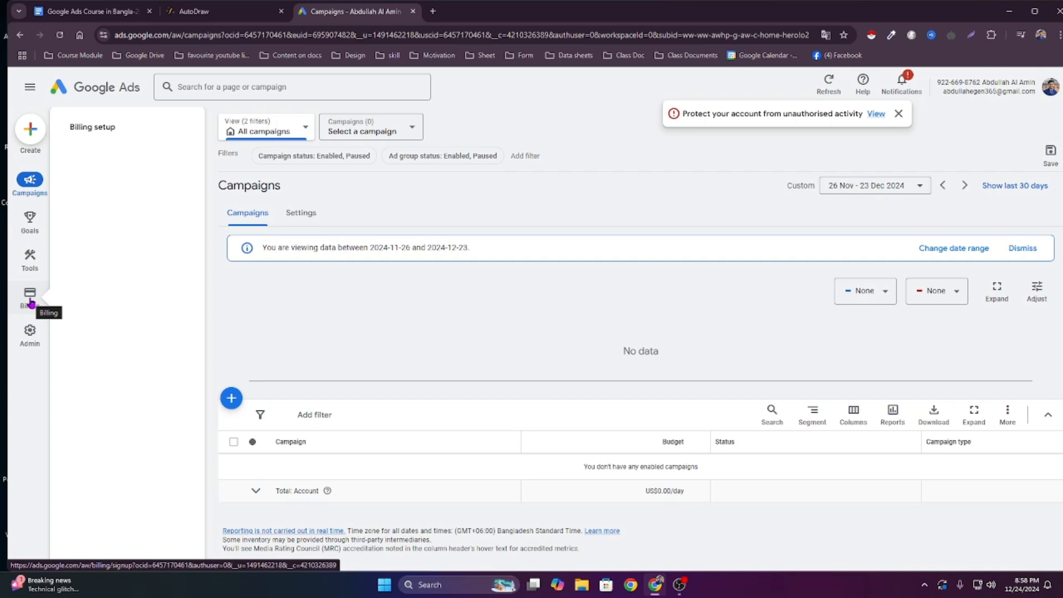
{"action": "left_click", "coordinate": [31, 301]}
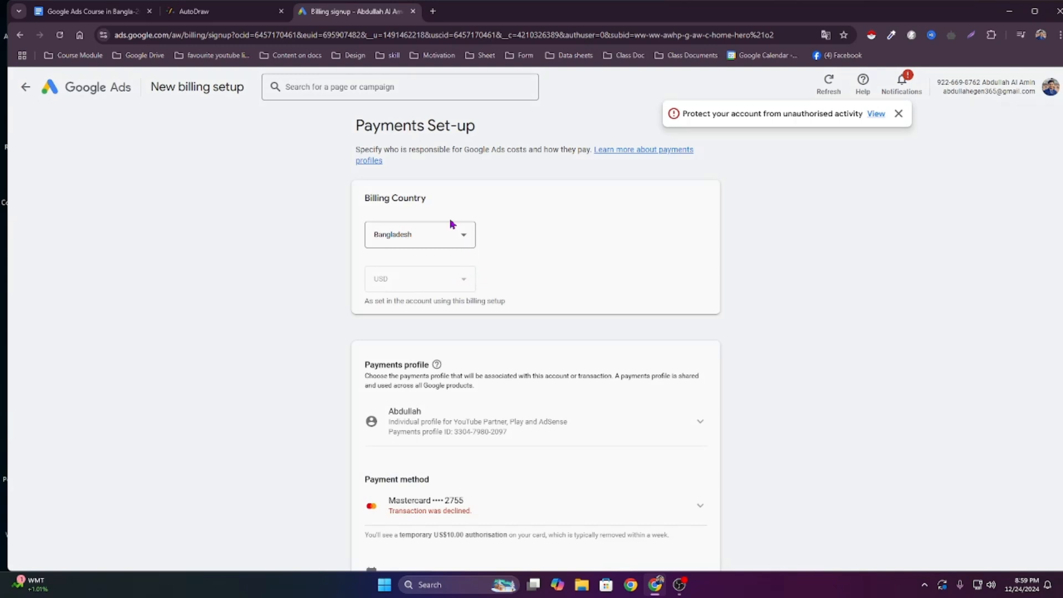
{"action": "scroll", "coordinate": [512, 289], "scroll_direction": "down", "scroll_amount": 1}
{"action": "scroll", "coordinate": [492, 245], "scroll_direction": "up", "scroll_amount": 1}
{"action": "scroll", "coordinate": [447, 243], "scroll_direction": "down", "scroll_amount": 3}
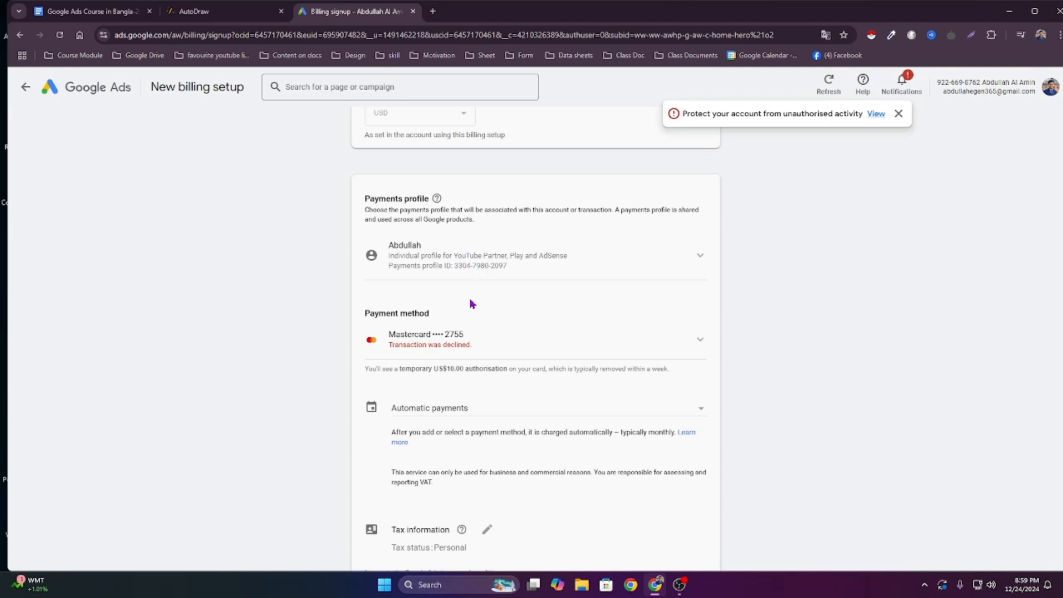
{"action": "scroll", "coordinate": [435, 333], "scroll_direction": "down", "scroll_amount": 2}
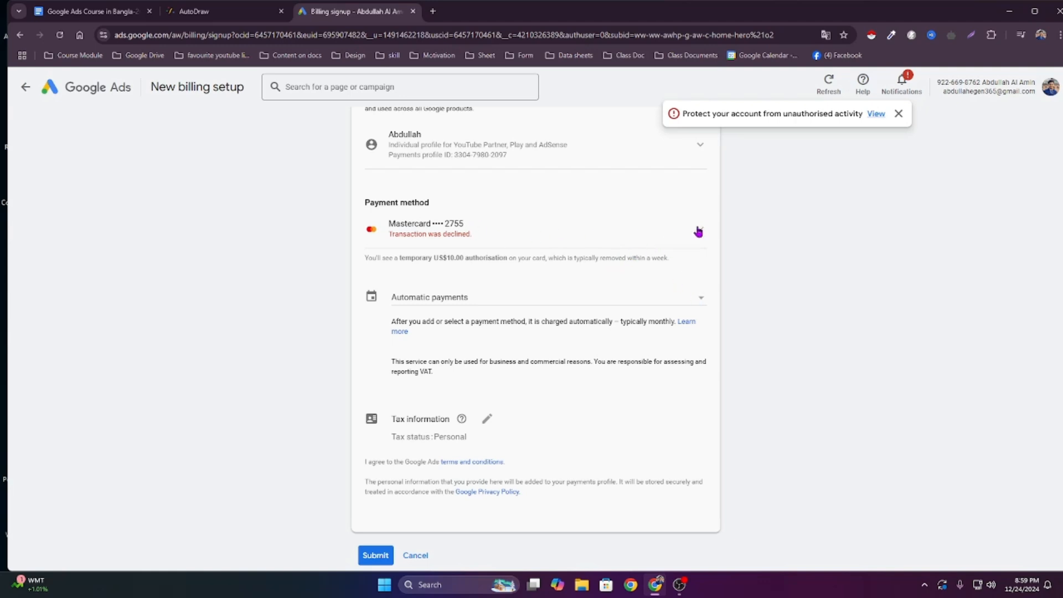
Switch the payment method to adding a credit or debit card and check the card number and cardholder name fields
{"action": "left_click", "coordinate": [699, 232]}
{"action": "left_click", "coordinate": [436, 310]}
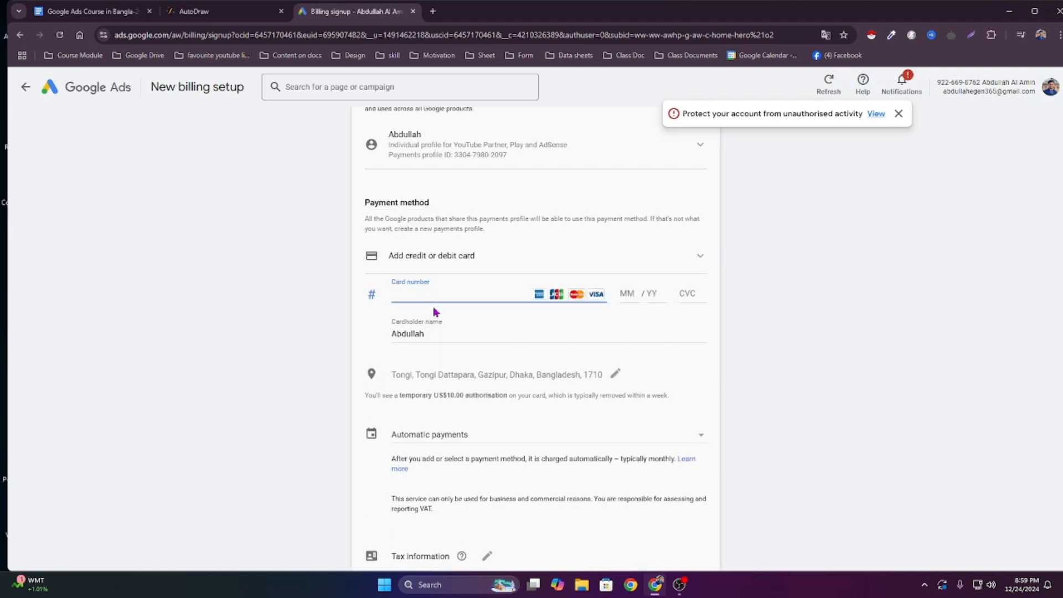
{"action": "left_click", "coordinate": [421, 294]}
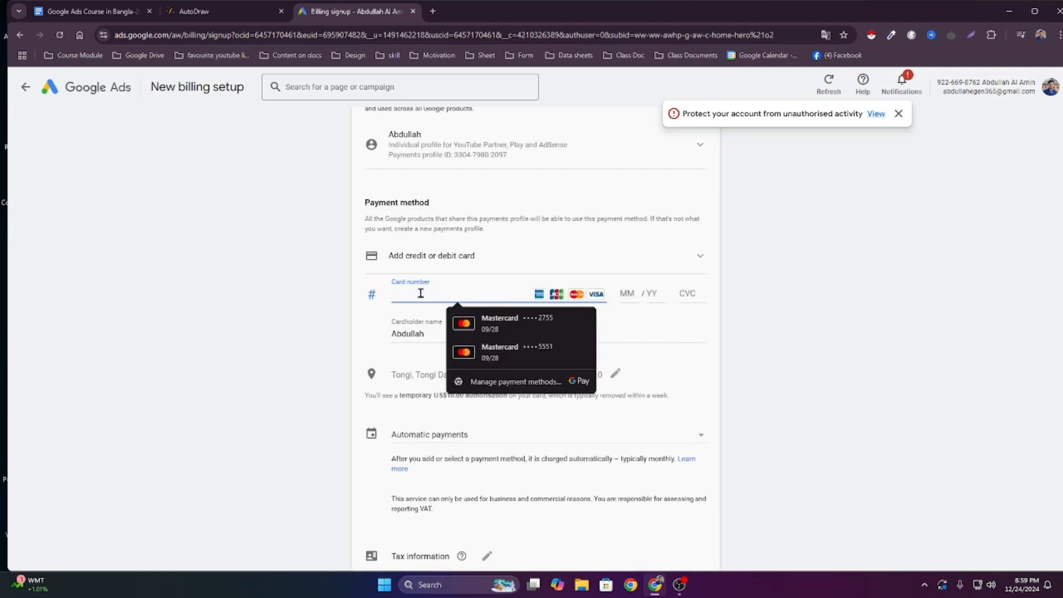
{"action": "left_click", "coordinate": [549, 242]}
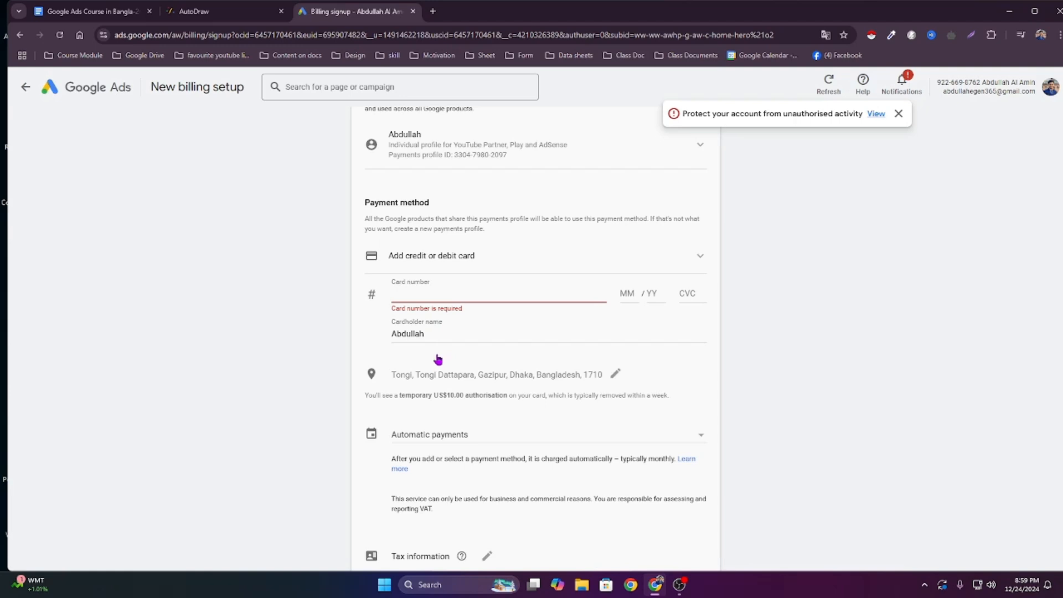
{"action": "left_click", "coordinate": [432, 334]}
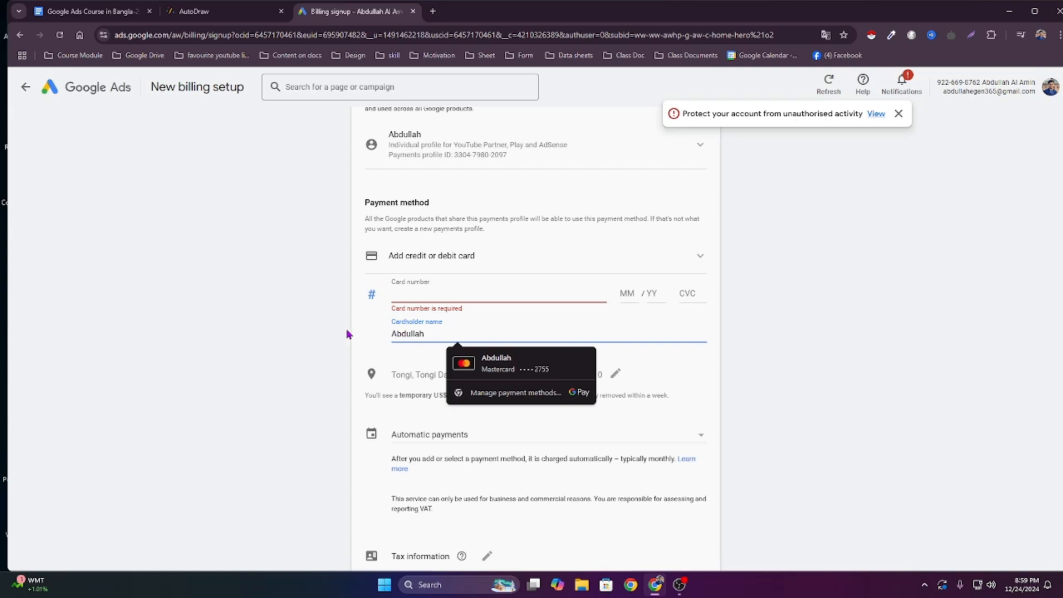
{"action": "left_click", "coordinate": [367, 342]}
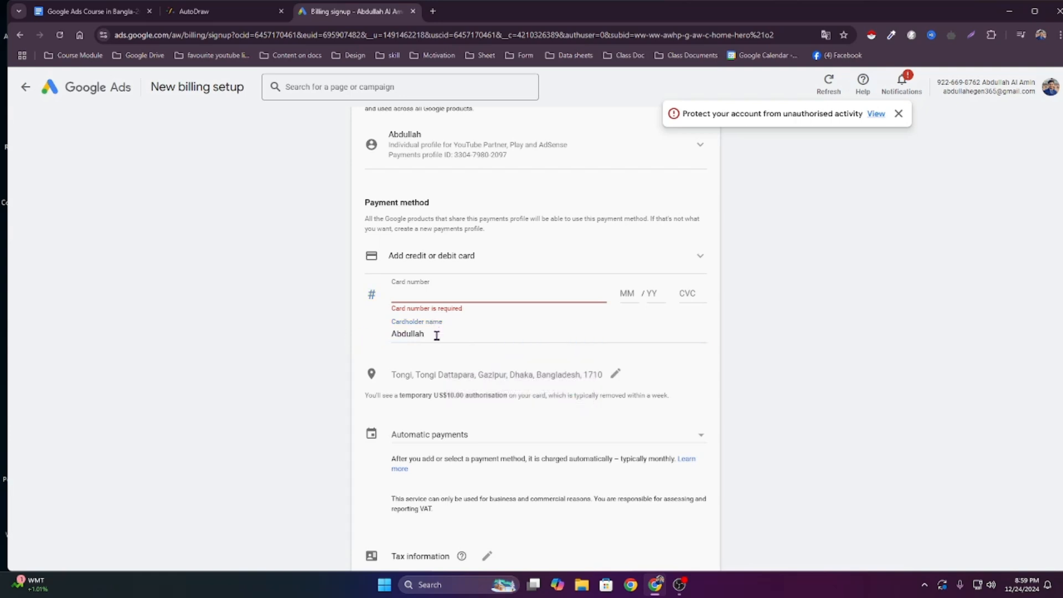
Check the available payment types below the billing address and keep Automatic payments selected
{"action": "scroll", "coordinate": [437, 336], "scroll_direction": "down", "scroll_amount": 2}
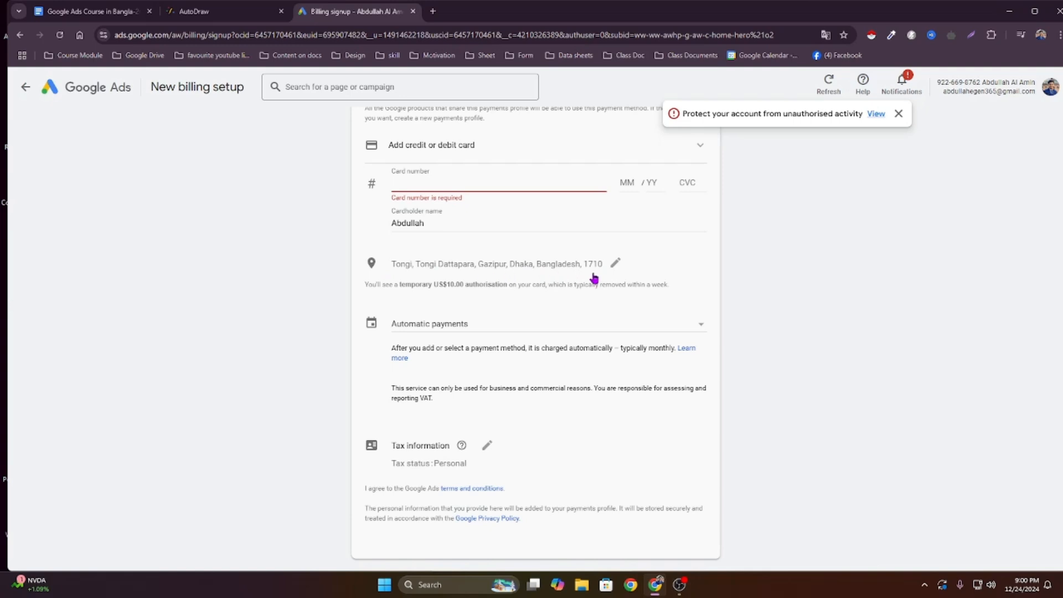
{"action": "scroll", "coordinate": [598, 271], "scroll_direction": "down", "scroll_amount": 1}
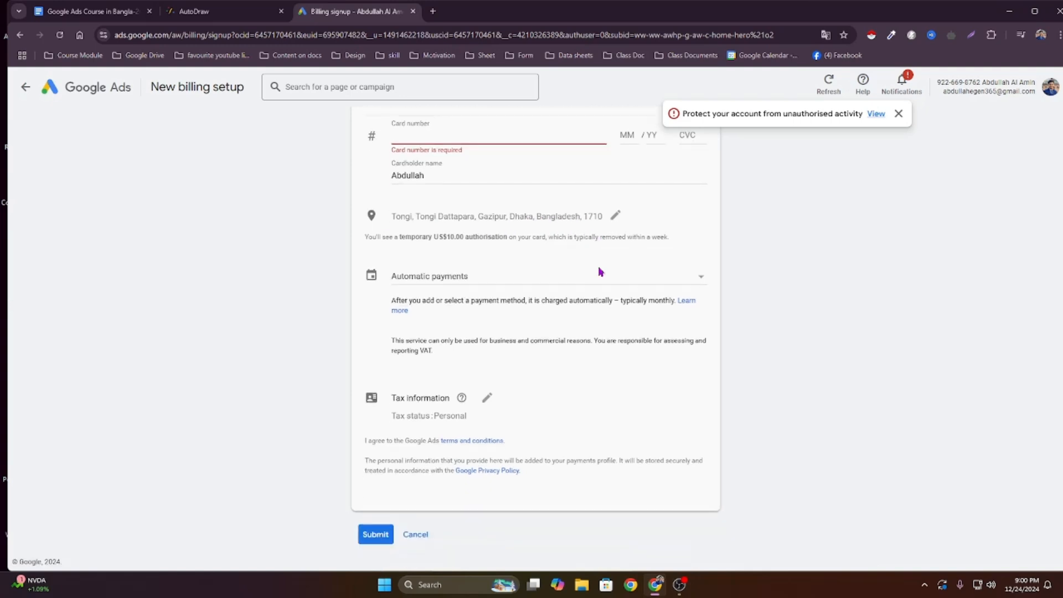
{"action": "left_click", "coordinate": [686, 279]}
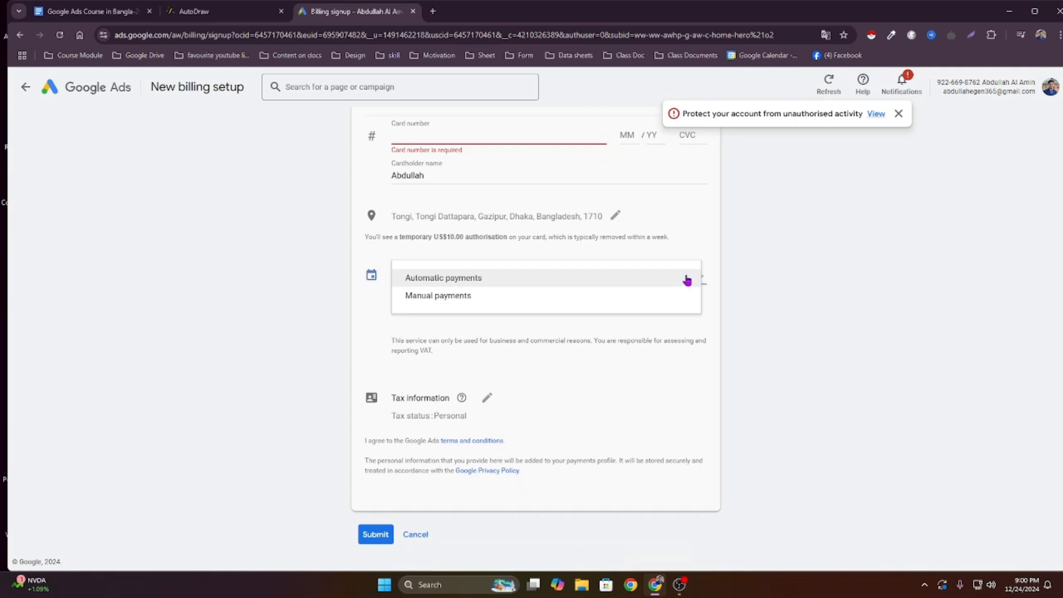
{"action": "left_click", "coordinate": [463, 286]}
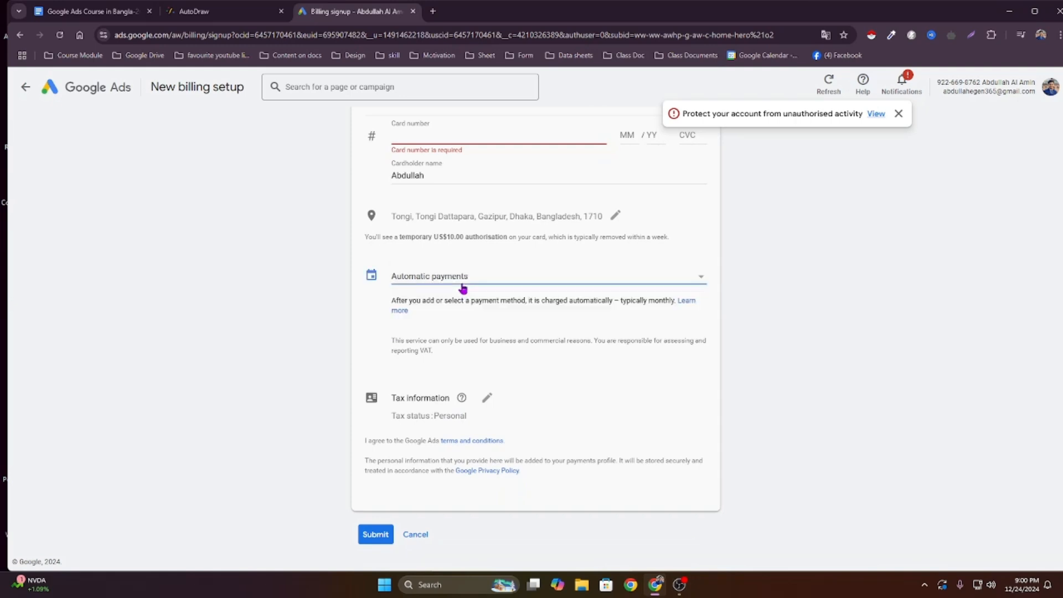
Open the tax information for editing, leave the Business Identification Number blank, and try to submit the payments setup
{"action": "left_click", "coordinate": [487, 397]}
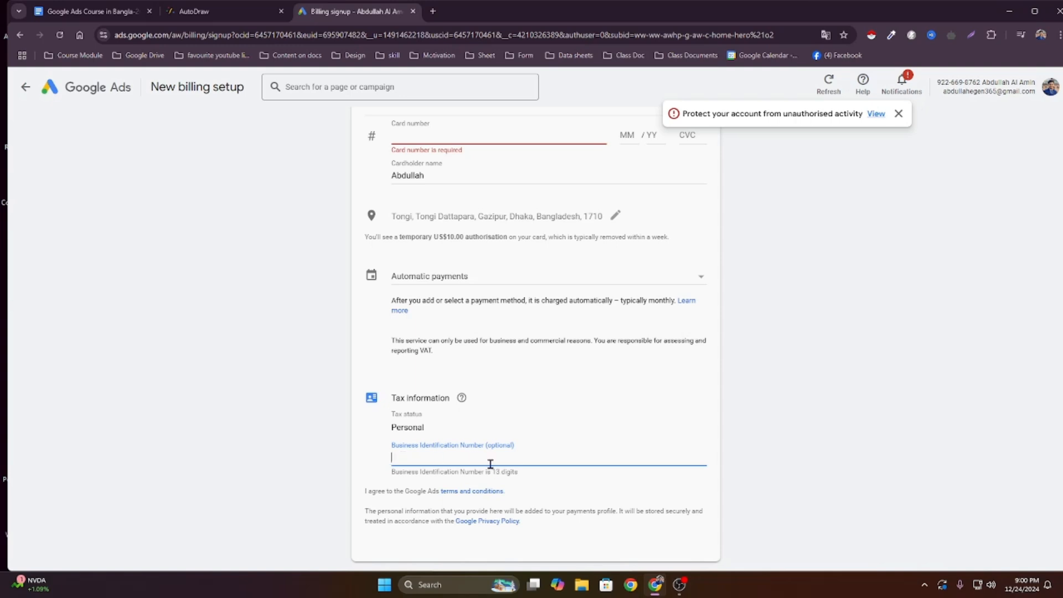
{"action": "left_click", "coordinate": [384, 454]}
{"action": "scroll", "coordinate": [485, 432], "scroll_direction": "down", "scroll_amount": 1}
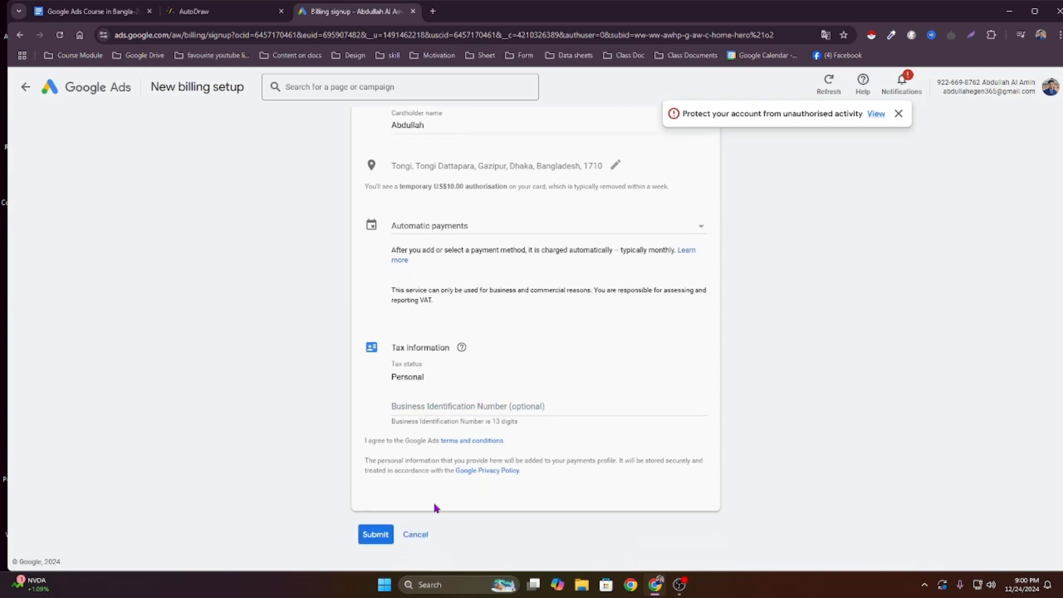
{"action": "left_click", "coordinate": [376, 534]}
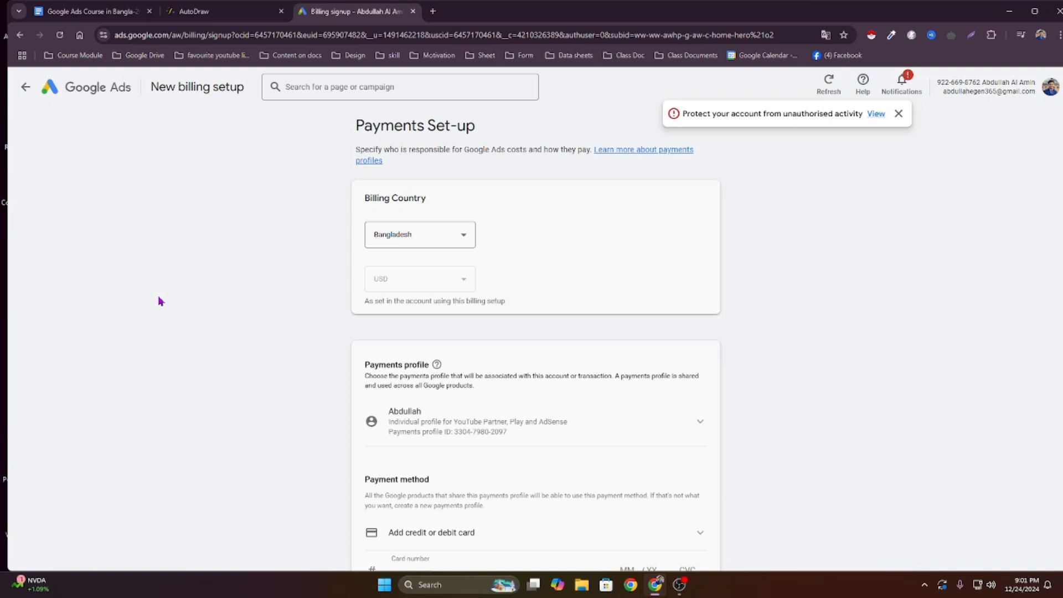
Look over the payments setup form again and check the Class-3 topics in the course document
{"action": "scroll", "coordinate": [159, 299], "scroll_direction": "down", "scroll_amount": 7}
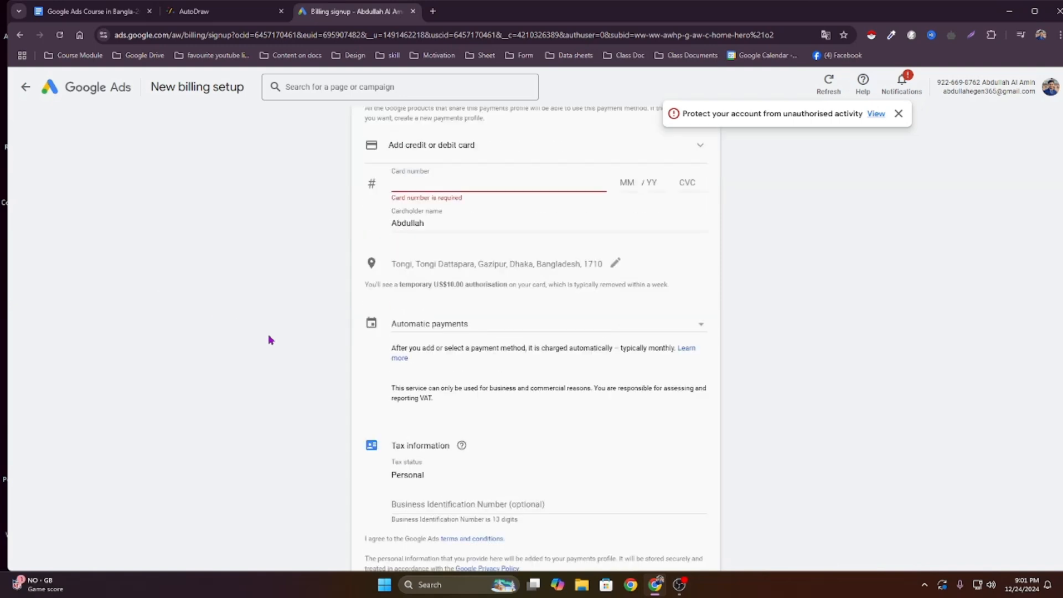
{"action": "scroll", "coordinate": [269, 337], "scroll_direction": "up", "scroll_amount": 6}
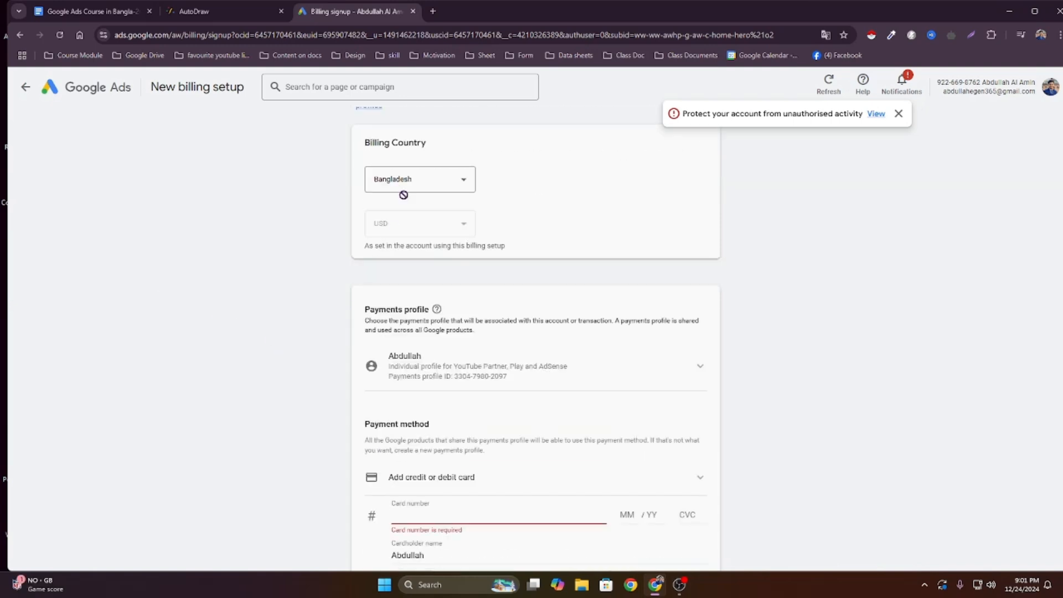
{"action": "left_click", "coordinate": [91, 11]}
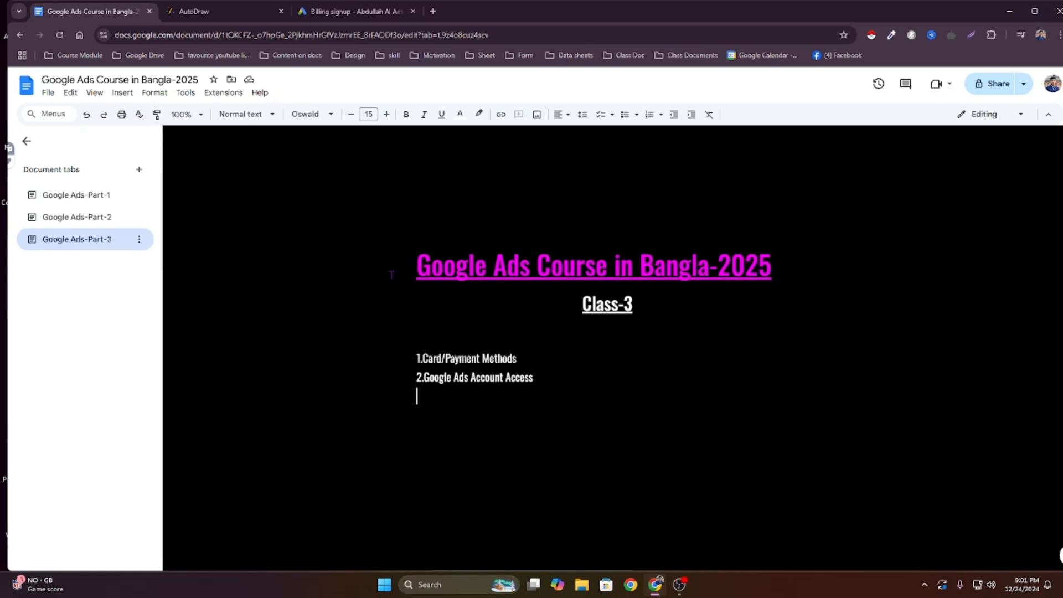
{"action": "left_click", "coordinate": [354, 11]}
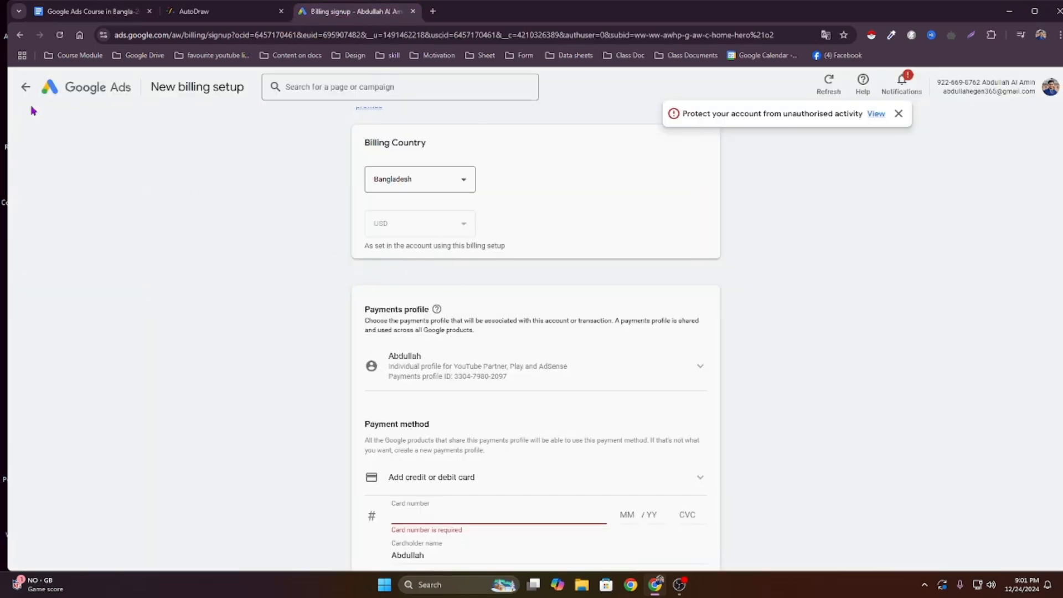
Leave the billing setup and start a new user invitation in the account's Access and security settings
{"action": "left_click", "coordinate": [25, 89]}
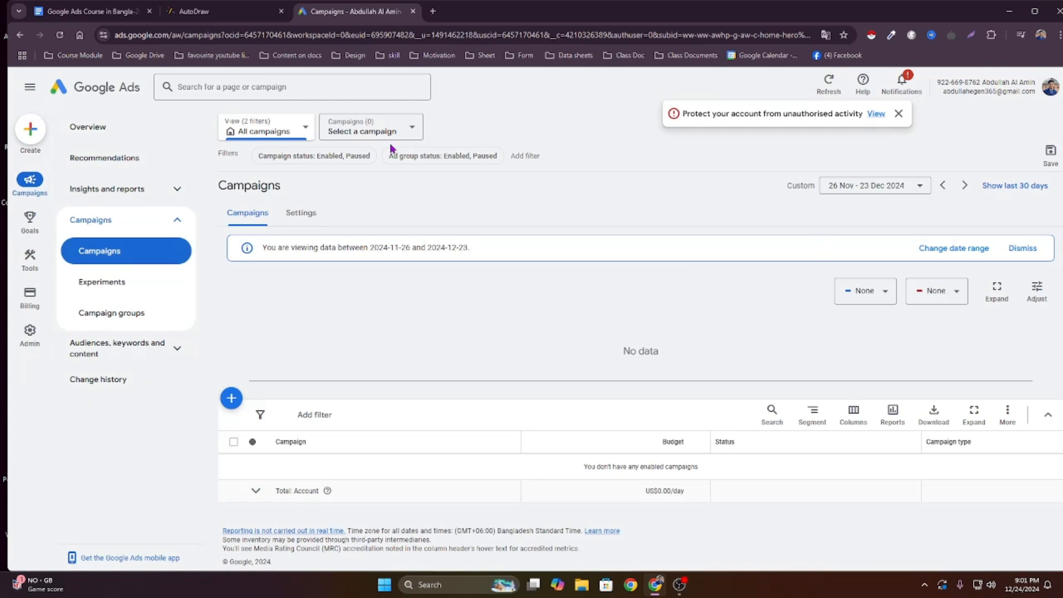
{"action": "left_click", "coordinate": [39, 35]}
{"action": "mouse_move", "coordinate": [28, 335]}
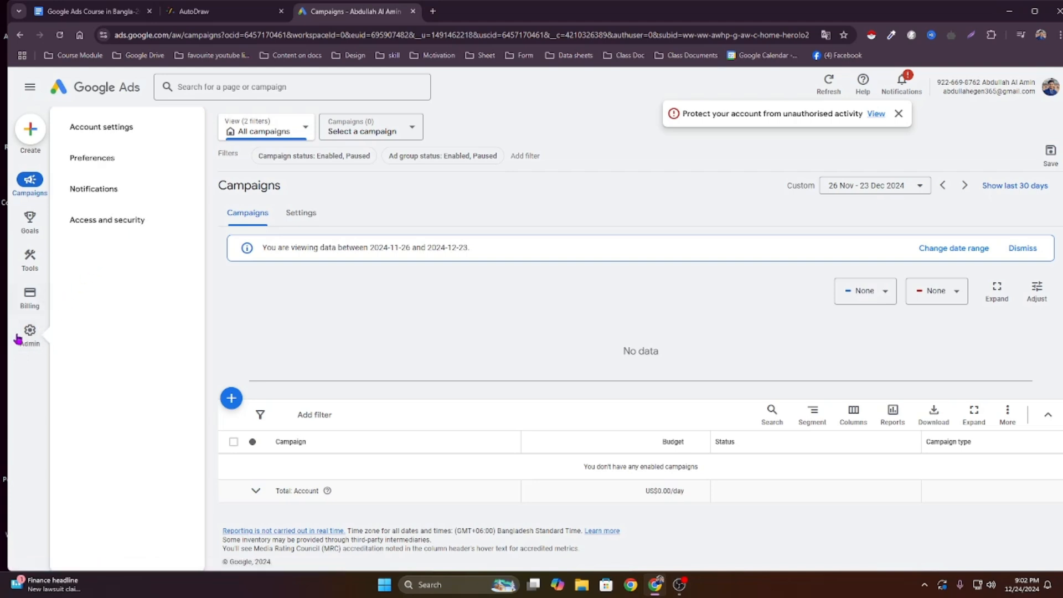
{"action": "left_click", "coordinate": [108, 222]}
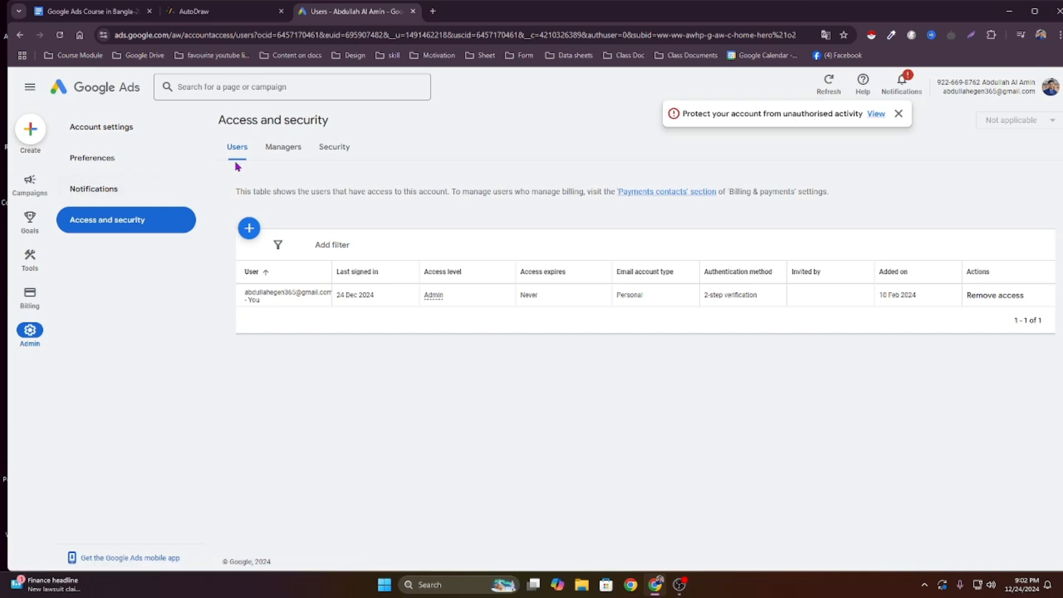
{"action": "left_click", "coordinate": [249, 228]}
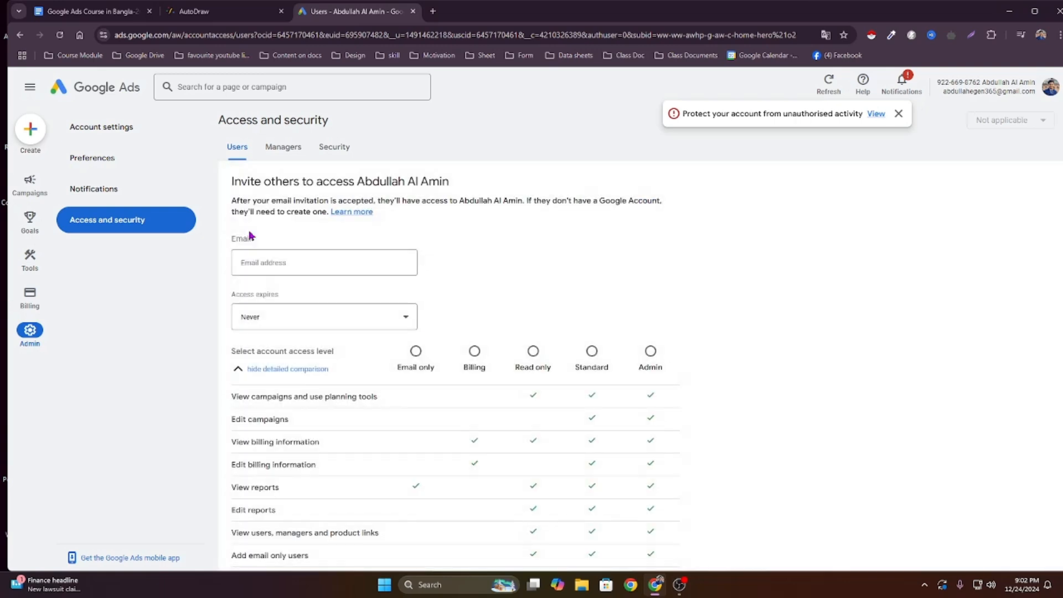
{"action": "left_click", "coordinate": [296, 264]}
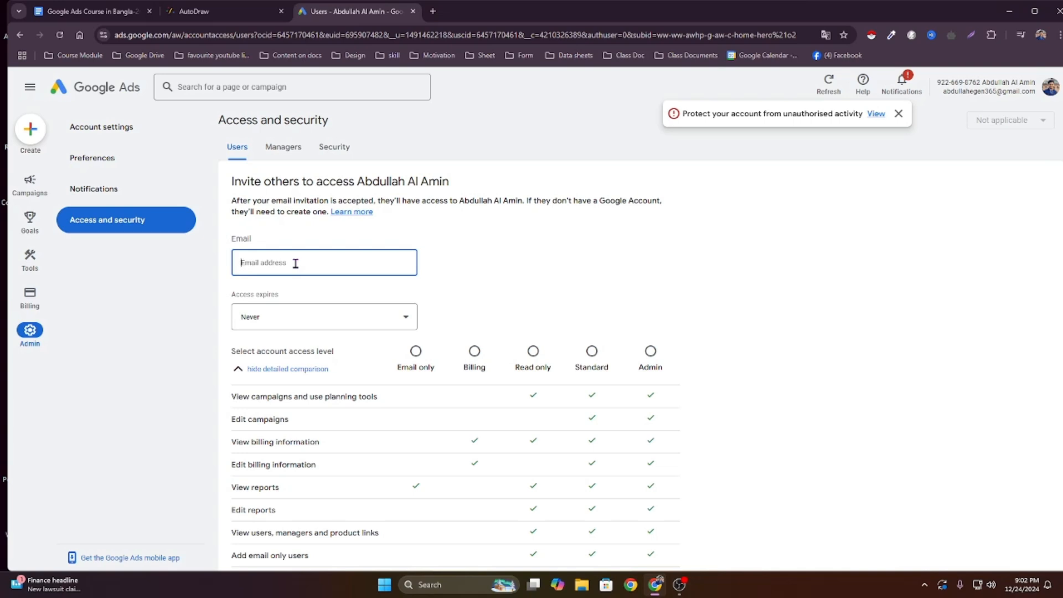
Switch to the other Chrome profile and copy the e-mail address of its Google account
{"action": "left_click", "coordinate": [1041, 35]}
{"action": "left_click", "coordinate": [908, 350]}
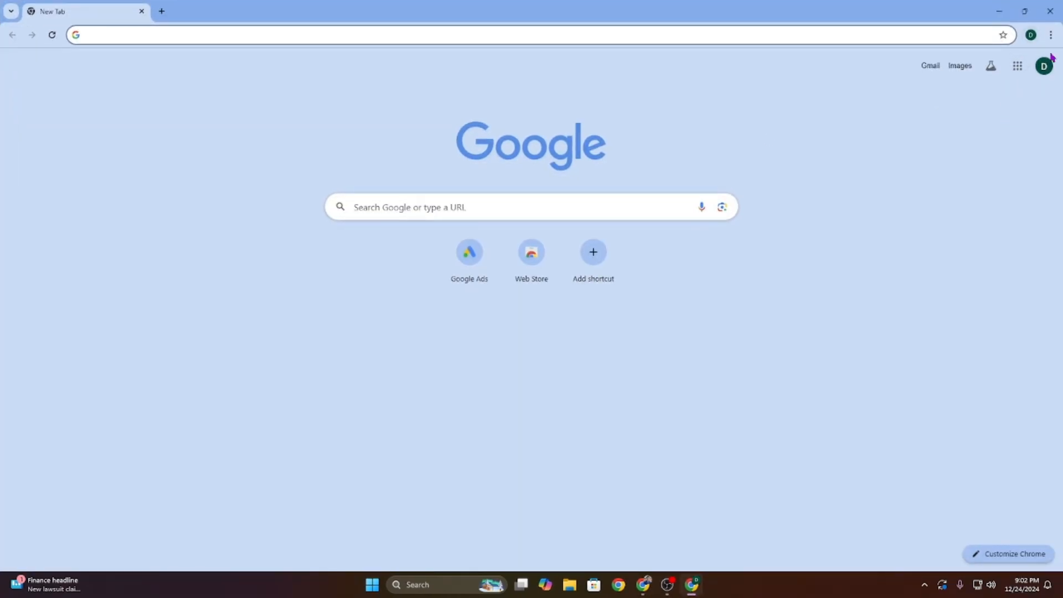
{"action": "left_click", "coordinate": [1044, 67]}
{"action": "triple_click", "coordinate": [948, 101]}
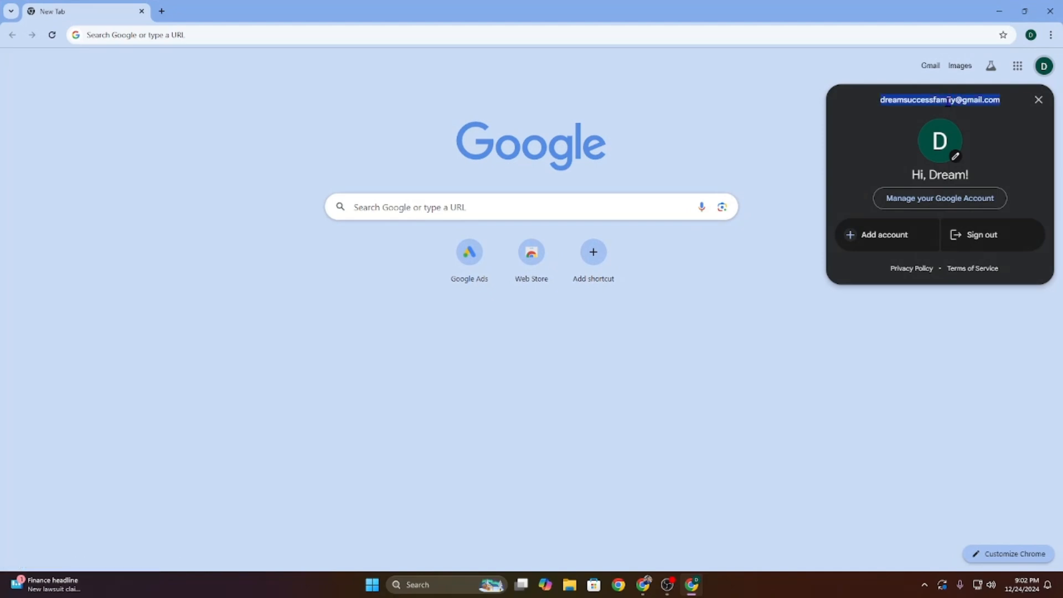
{"action": "right_click", "coordinate": [948, 100]}
{"action": "left_click", "coordinate": [796, 116]}
{"action": "right_click", "coordinate": [919, 99]}
{"action": "left_click", "coordinate": [864, 116]}
Return to the Google Ads window and paste the copied e-mail address into the user invitation
{"action": "mouse_move", "coordinate": [646, 584]}
{"action": "left_click", "coordinate": [629, 538]}
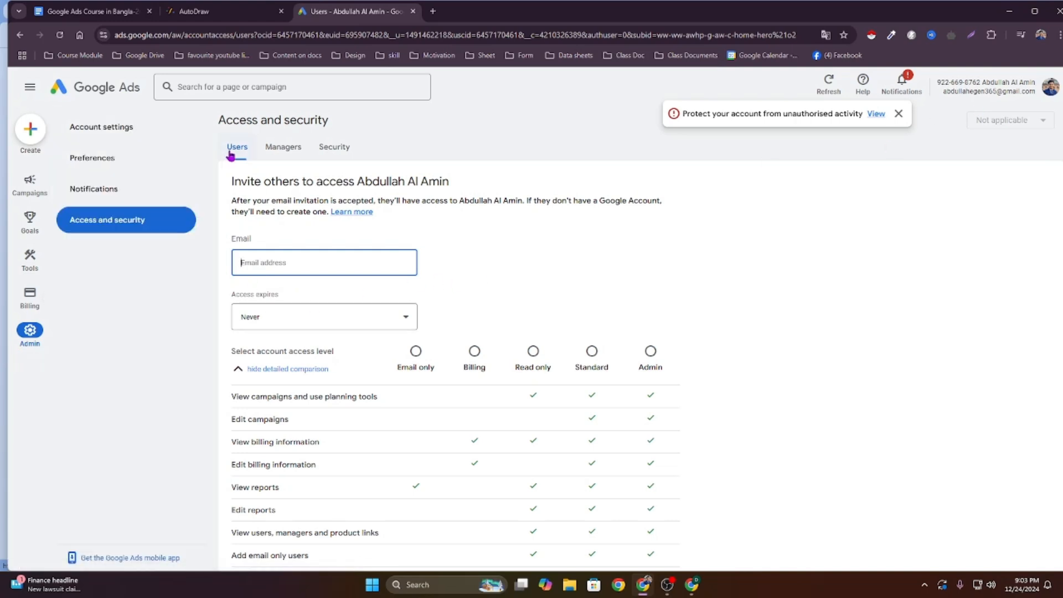
{"action": "right_click", "coordinate": [280, 264]}
{"action": "left_click", "coordinate": [294, 370]}
{"action": "left_click", "coordinate": [475, 252]}
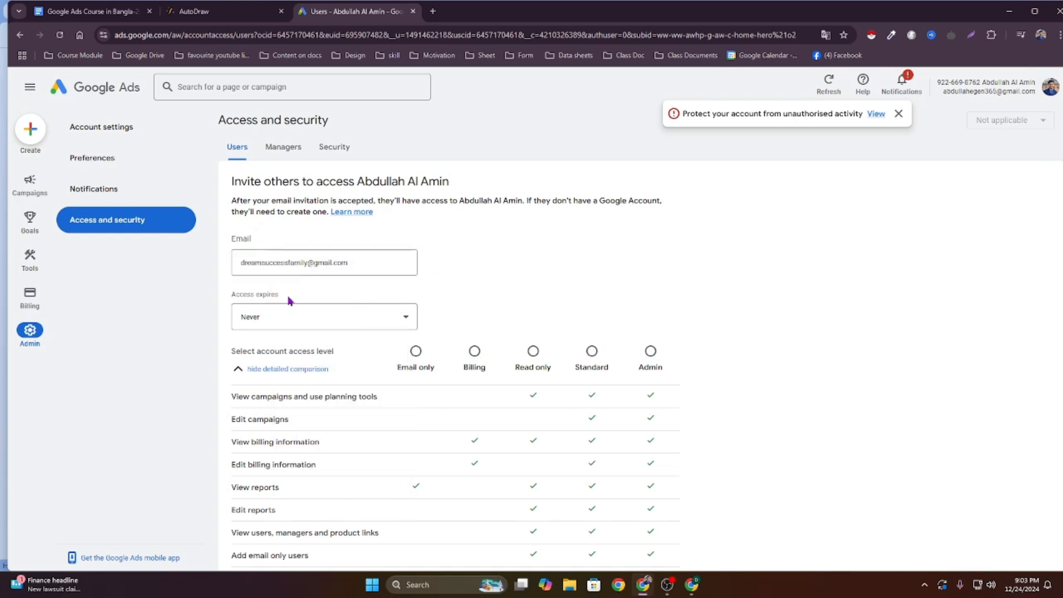
Look over the access expiry options for the invited user and leave the setting at Never
{"action": "left_click", "coordinate": [406, 316]}
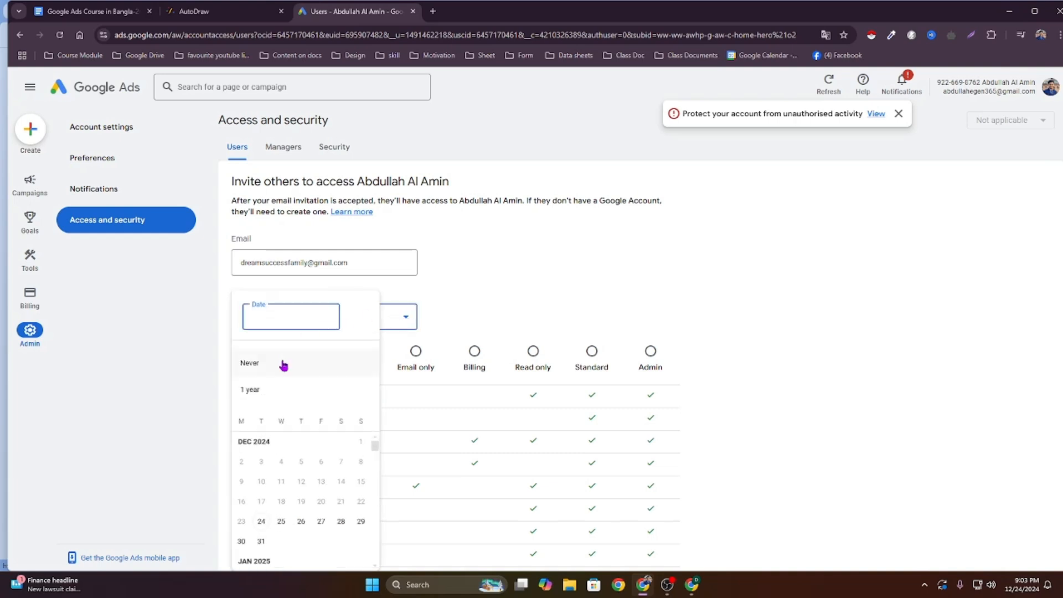
{"action": "scroll", "coordinate": [303, 480], "scroll_direction": "down", "scroll_amount": 5}
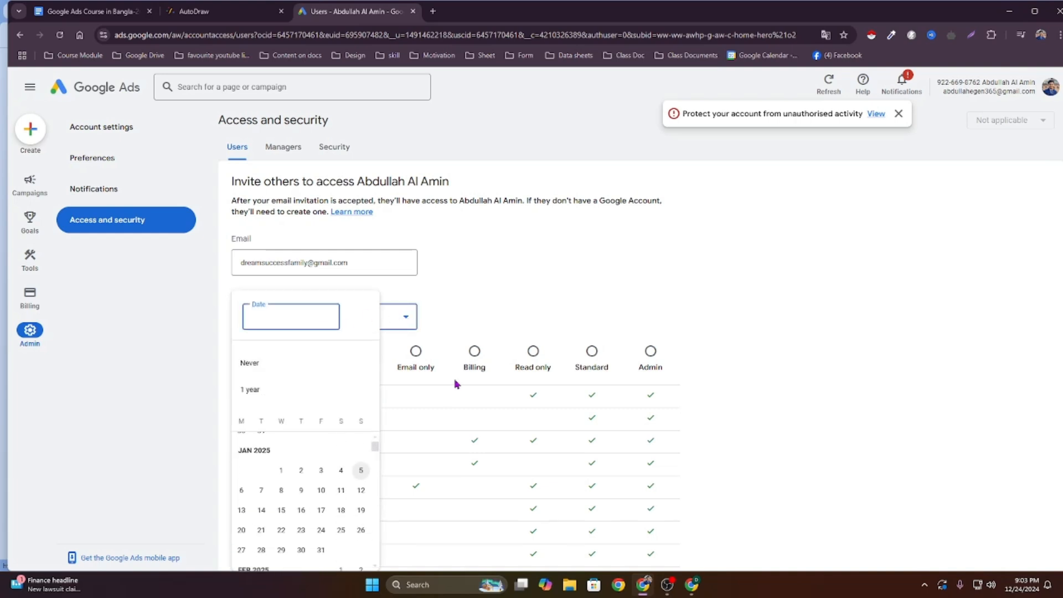
{"action": "left_click", "coordinate": [494, 284]}
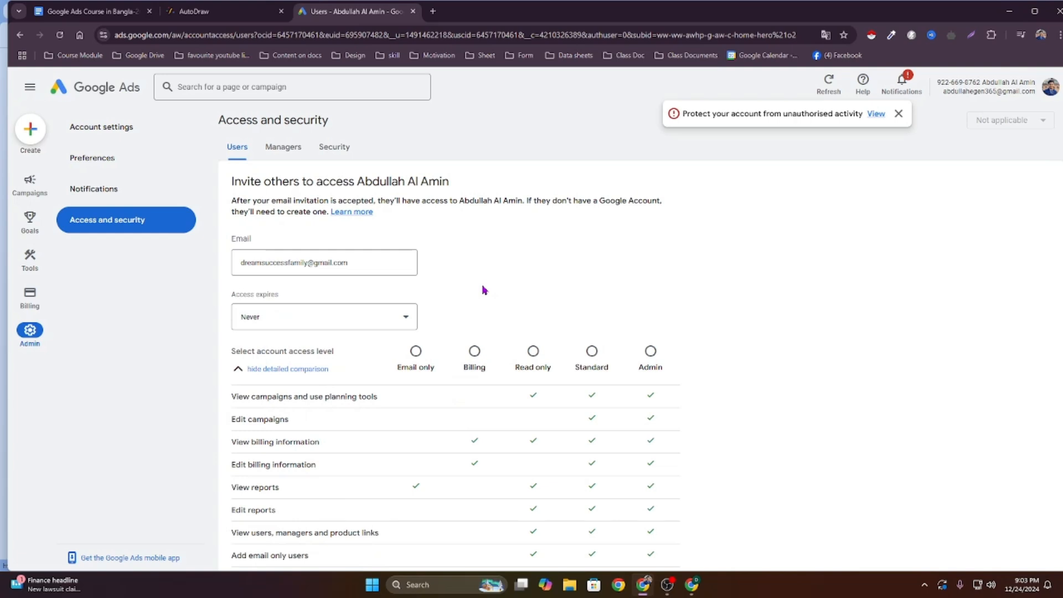
Try the Admin, Standard, Email only, Billing and Read only access levels for the invited user, comparing their permissions
{"action": "scroll", "coordinate": [485, 290], "scroll_direction": "down", "scroll_amount": 1}
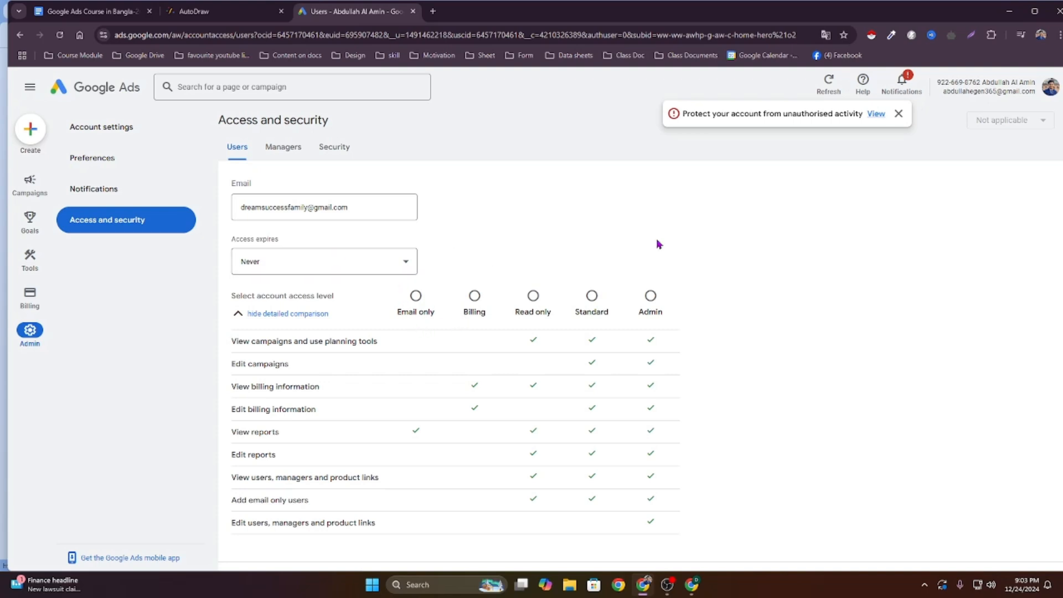
{"action": "left_click", "coordinate": [653, 301]}
{"action": "left_click", "coordinate": [593, 297]}
{"action": "left_click", "coordinate": [652, 299]}
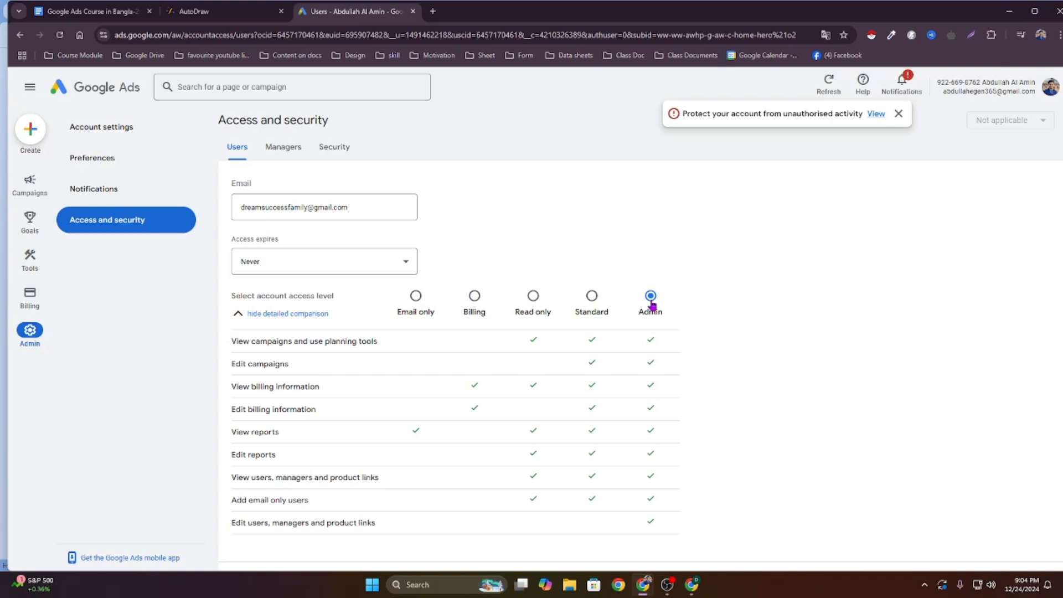
{"action": "left_click", "coordinate": [593, 297]}
{"action": "left_click", "coordinate": [416, 296]}
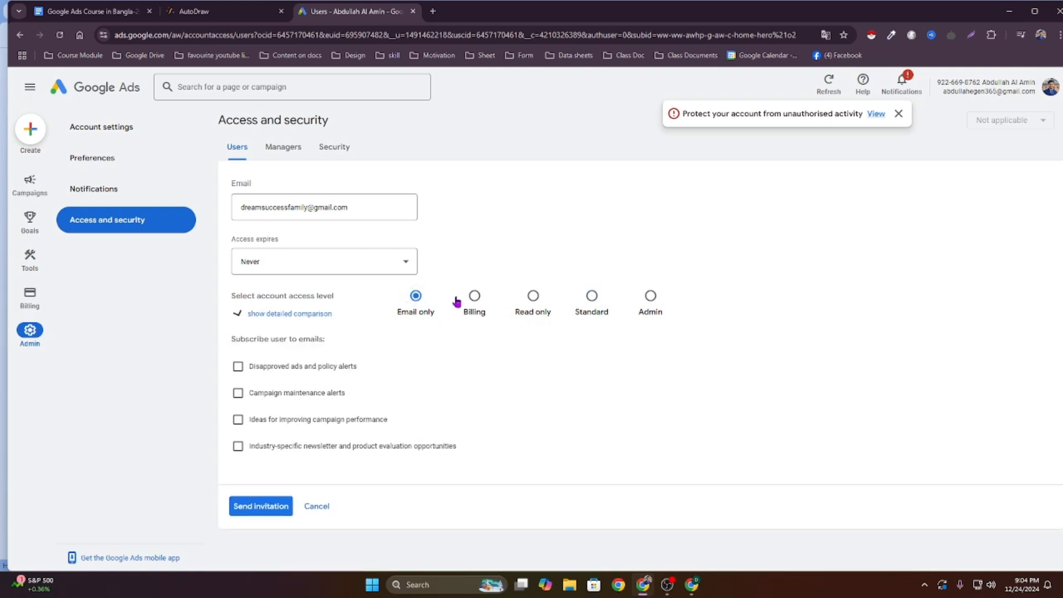
{"action": "left_click", "coordinate": [475, 297]}
{"action": "left_click", "coordinate": [534, 295]}
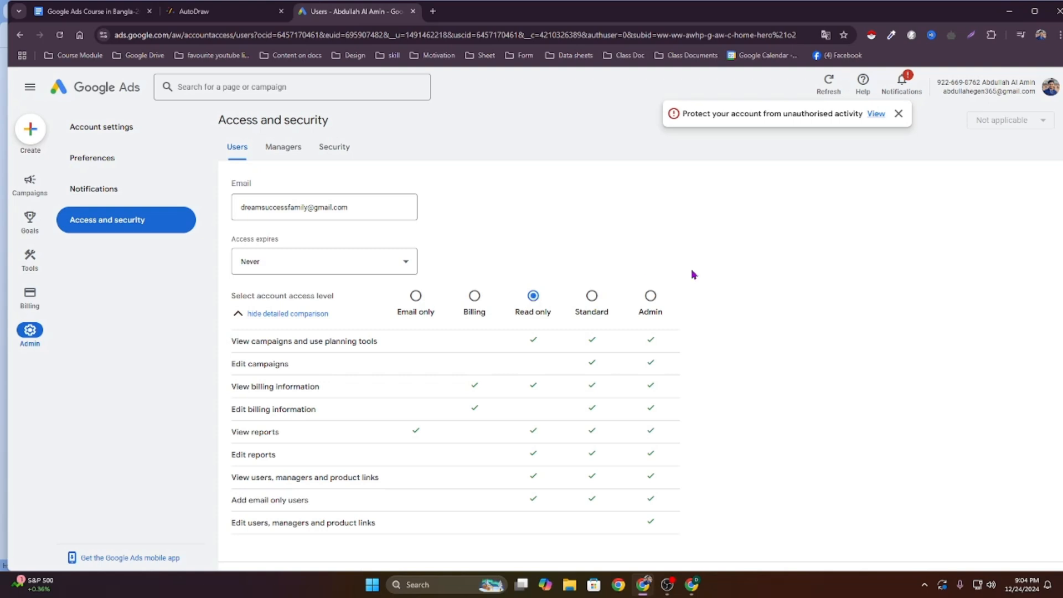
{"action": "left_click", "coordinate": [594, 302]}
{"action": "left_click", "coordinate": [649, 299]}
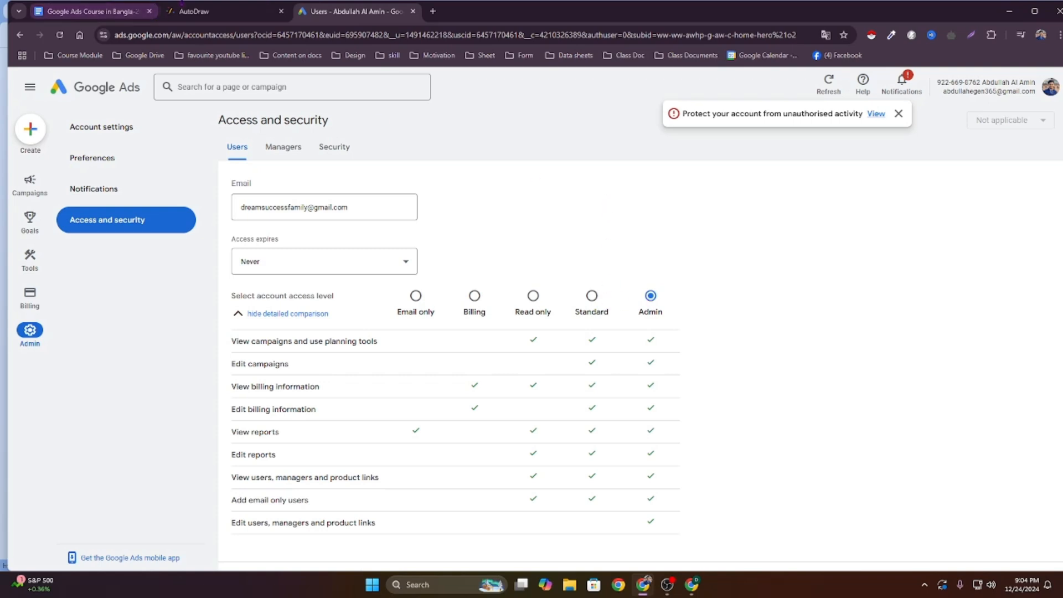
Review the Google Ads requirements list in AutoDraw, then return to the Google Ads invitation form and look it over
{"action": "left_click", "coordinate": [222, 11]}
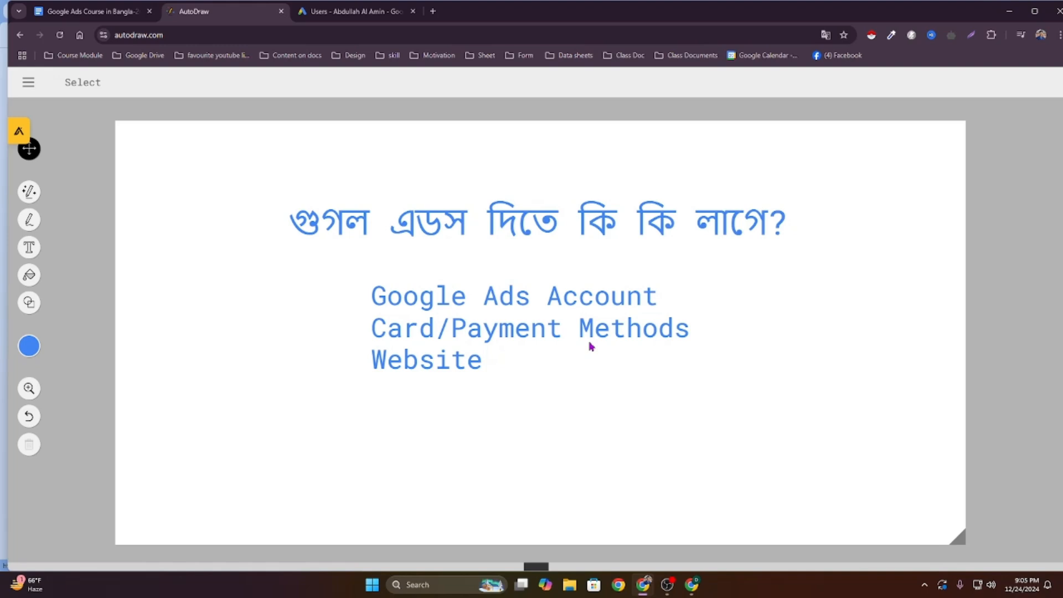
{"action": "key", "text": "ctrl+Tab"}
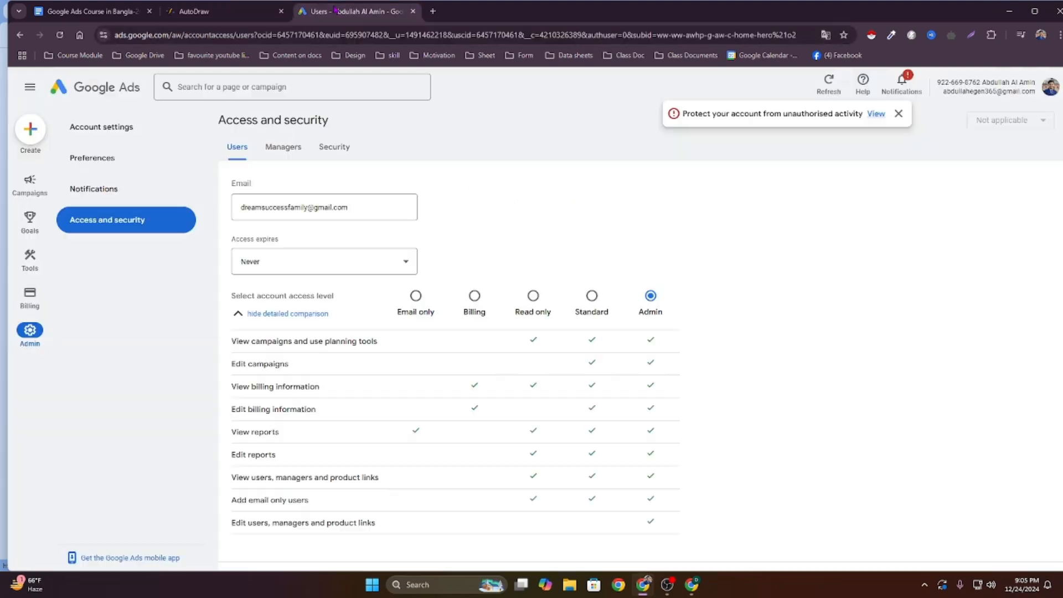
{"action": "scroll", "coordinate": [696, 335], "scroll_direction": "down", "scroll_amount": 2}
{"action": "scroll", "coordinate": [695, 335], "scroll_direction": "up", "scroll_amount": 2}
{"action": "scroll", "coordinate": [596, 304], "scroll_direction": "down", "scroll_amount": 1}
Set the invited user's account access level to Standard
{"action": "left_click", "coordinate": [593, 240]}
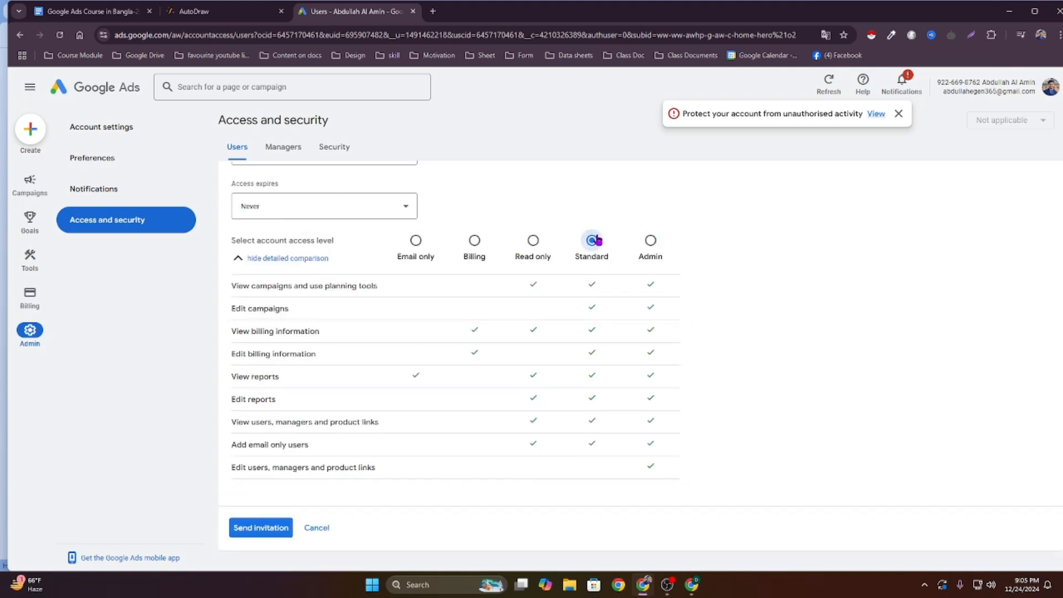
{"action": "left_click", "coordinate": [650, 242]}
{"action": "left_click", "coordinate": [592, 241]}
{"action": "scroll", "coordinate": [335, 446], "scroll_direction": "down", "scroll_amount": 2}
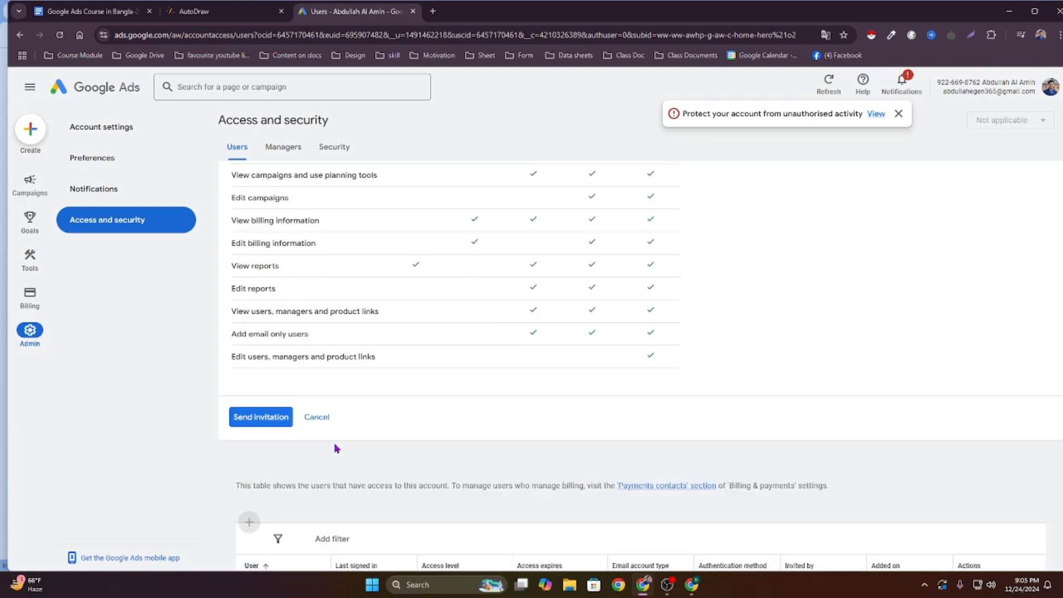
Submit the user invitation and complete the identity confirmation it requires
{"action": "left_click", "coordinate": [258, 421]}
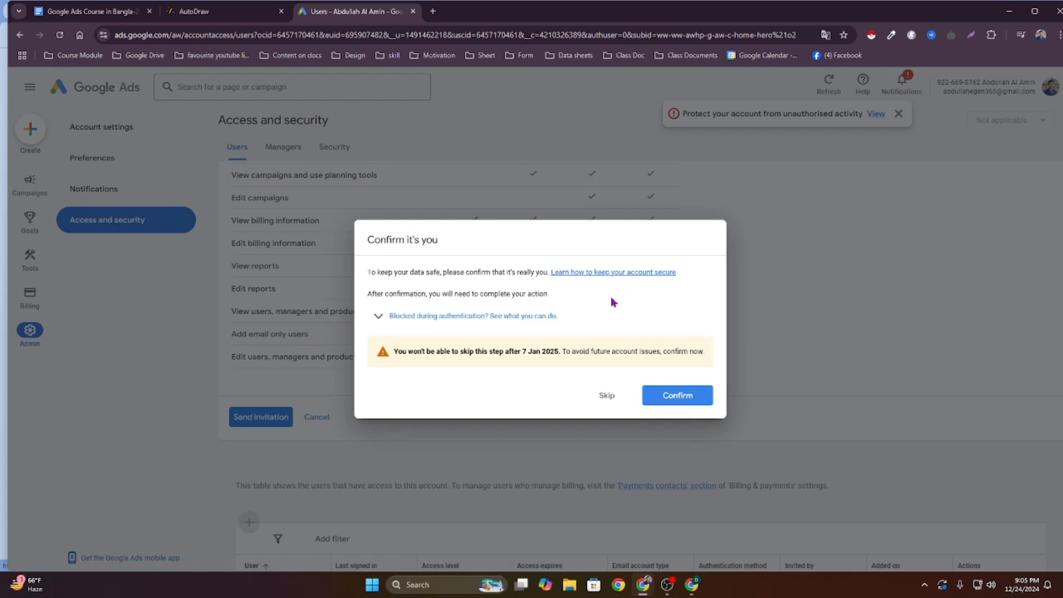
{"action": "left_click", "coordinate": [679, 395]}
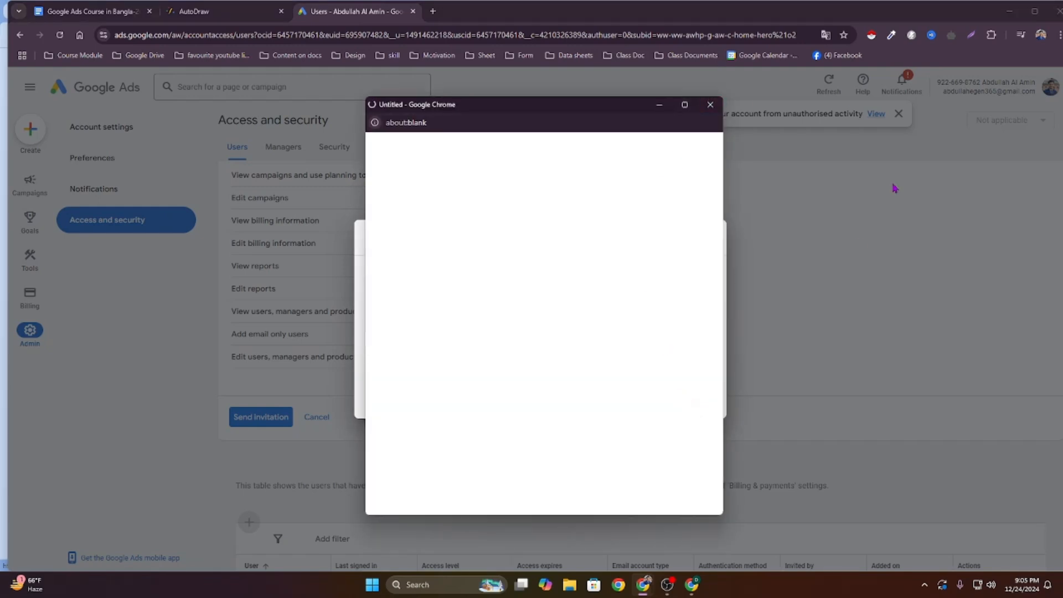
{"action": "mouse_move", "coordinate": [697, 588]}
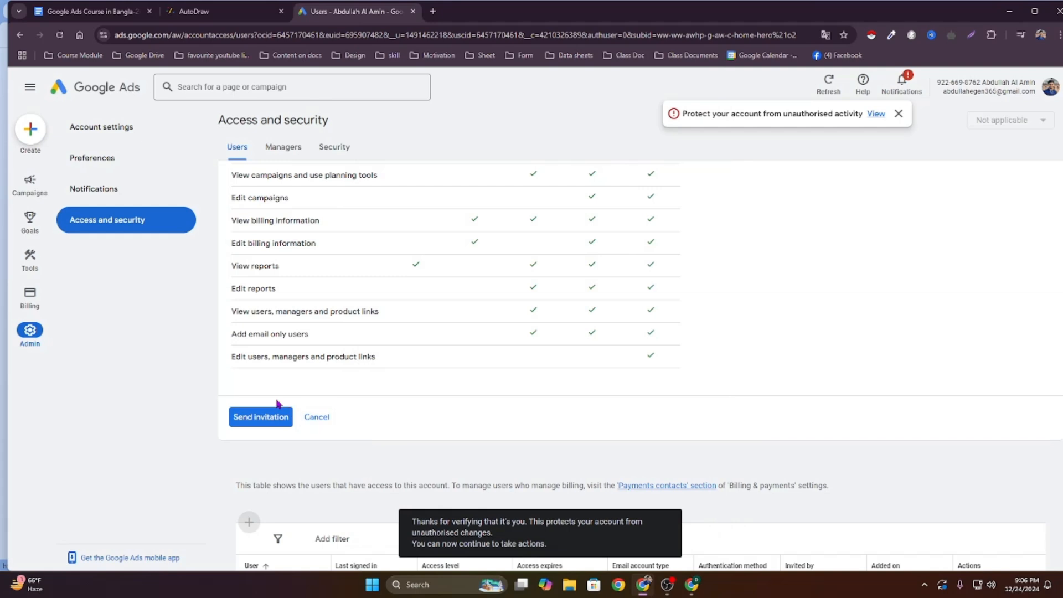
Recheck the invitation form and send the invitation with Standard access
{"action": "scroll", "coordinate": [280, 404], "scroll_direction": "up", "scroll_amount": 4}
{"action": "scroll", "coordinate": [341, 382], "scroll_direction": "down", "scroll_amount": 4}
{"action": "scroll", "coordinate": [560, 245], "scroll_direction": "up", "scroll_amount": 4}
{"action": "scroll", "coordinate": [590, 305], "scroll_direction": "down", "scroll_amount": 4}
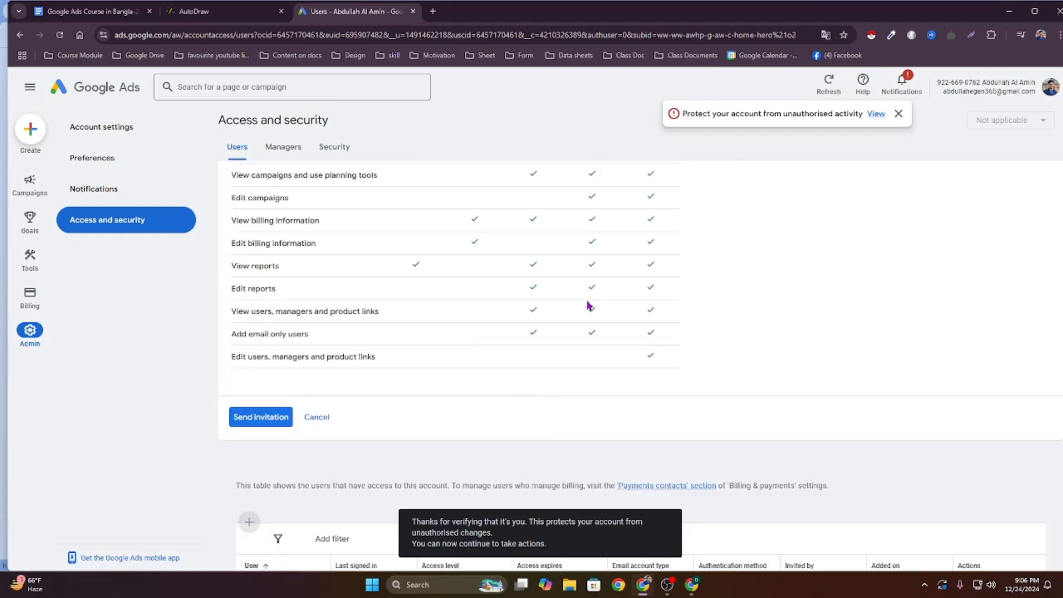
{"action": "left_click", "coordinate": [244, 422]}
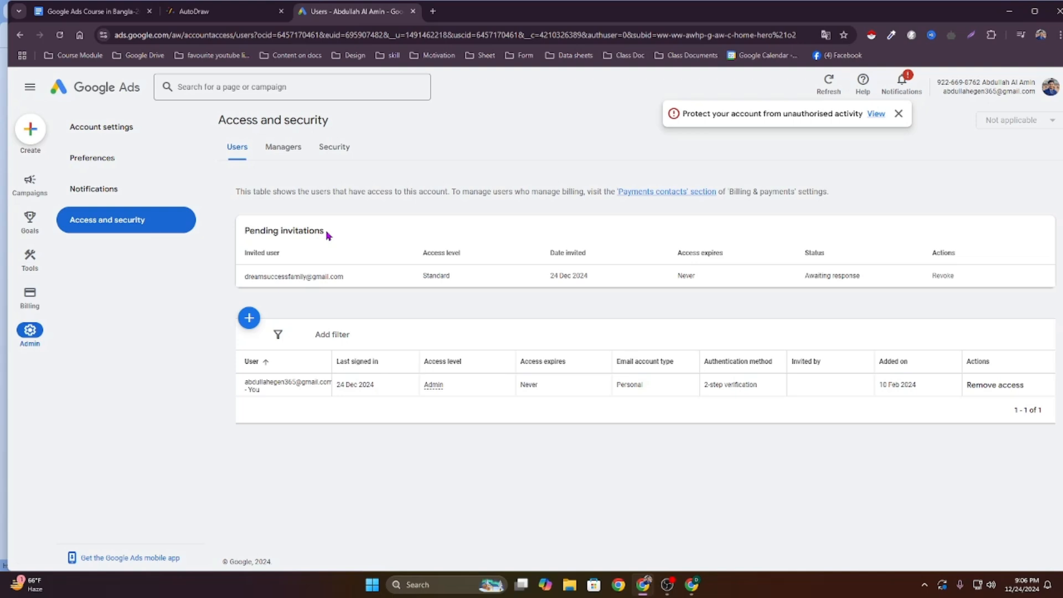
Switch to the invited user's Chrome profile, open the Google Ads invitation in Gmail, allow email links and dismiss the toolbar tip
{"action": "left_click", "coordinate": [691, 584]}
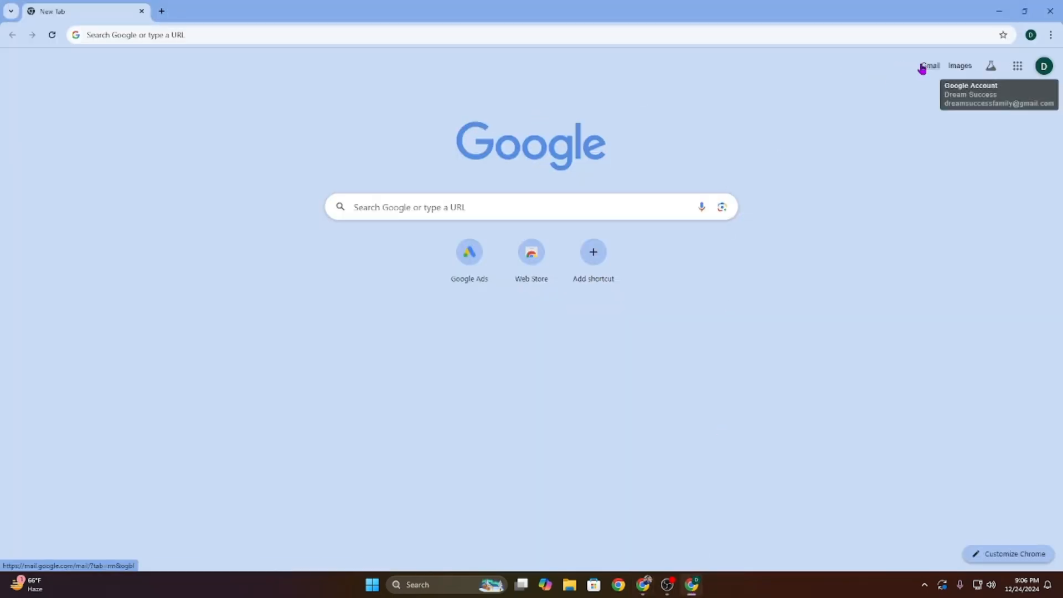
{"action": "left_click", "coordinate": [925, 68]}
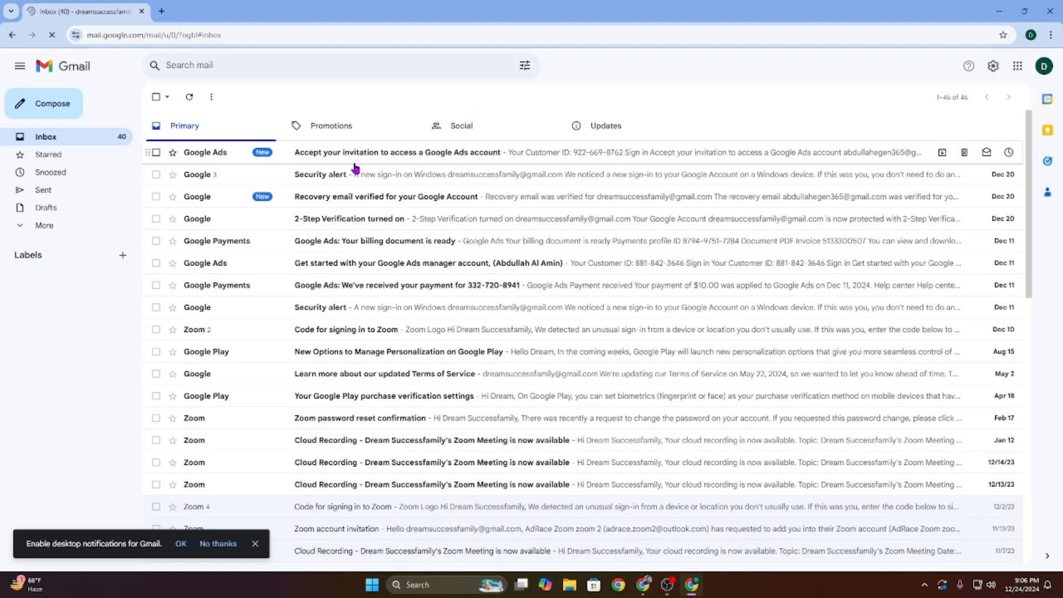
{"action": "left_click", "coordinate": [404, 154]}
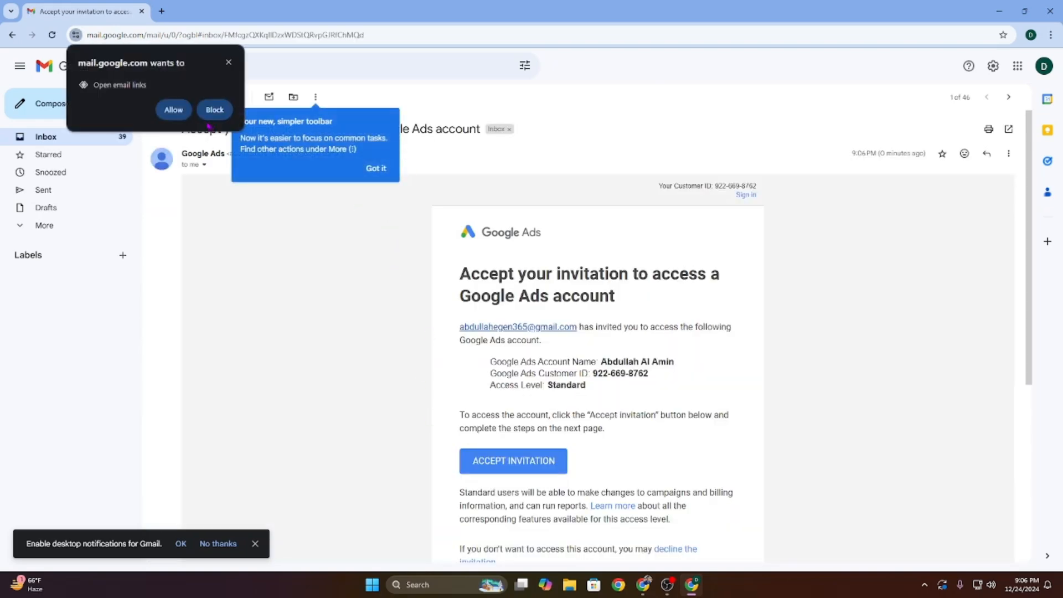
{"action": "left_click", "coordinate": [178, 108]}
{"action": "left_click", "coordinate": [385, 170]}
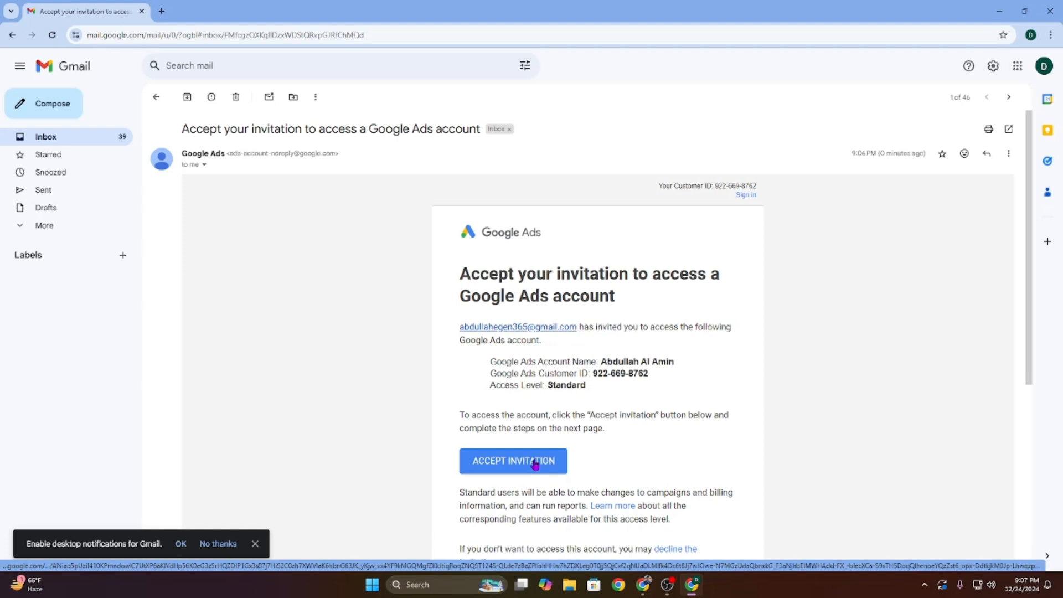
Check which Google account is signed in, then accept the emailed invitation and continue into the shared Google Ads account
{"action": "left_click", "coordinate": [1044, 66]}
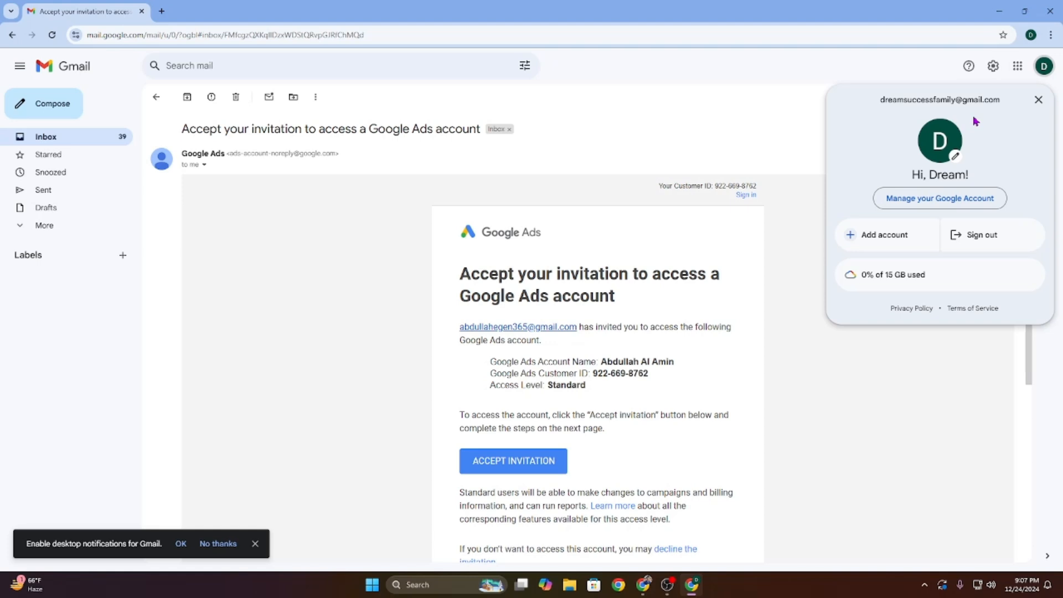
{"action": "left_click", "coordinate": [516, 463]}
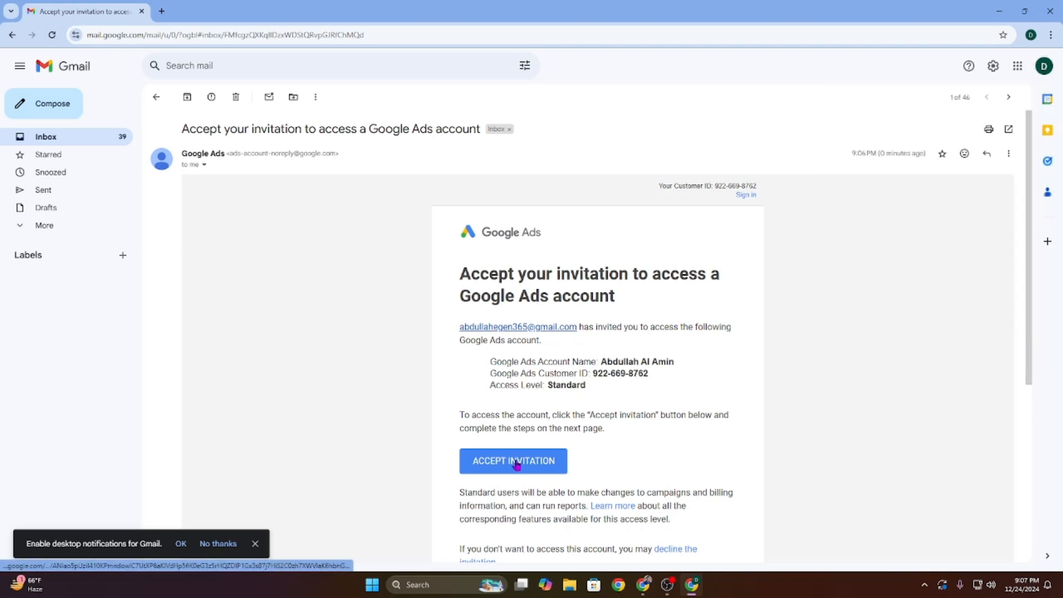
{"action": "left_click", "coordinate": [516, 464]}
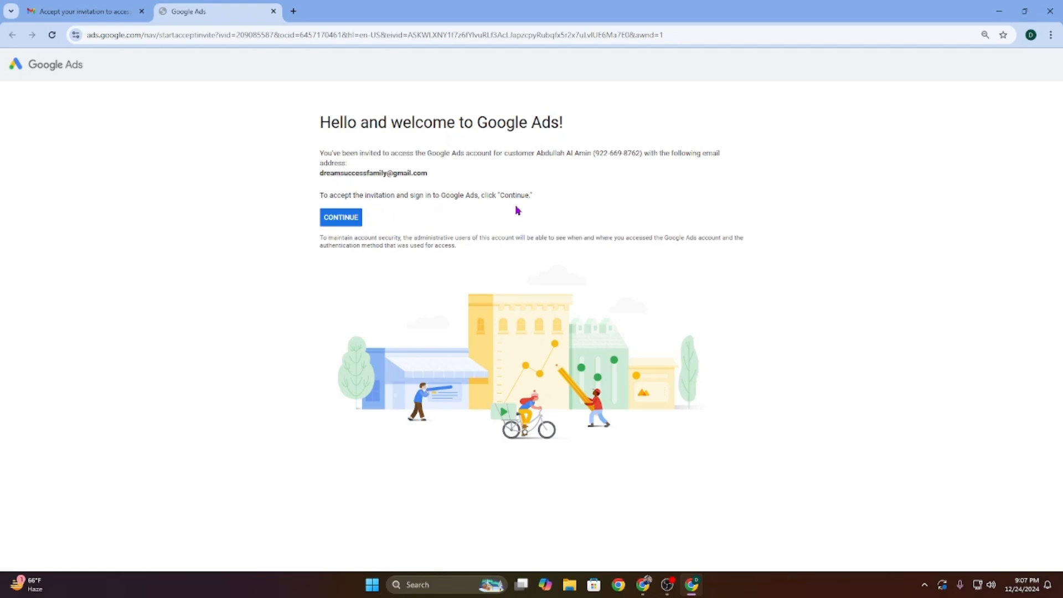
{"action": "left_click", "coordinate": [340, 218]}
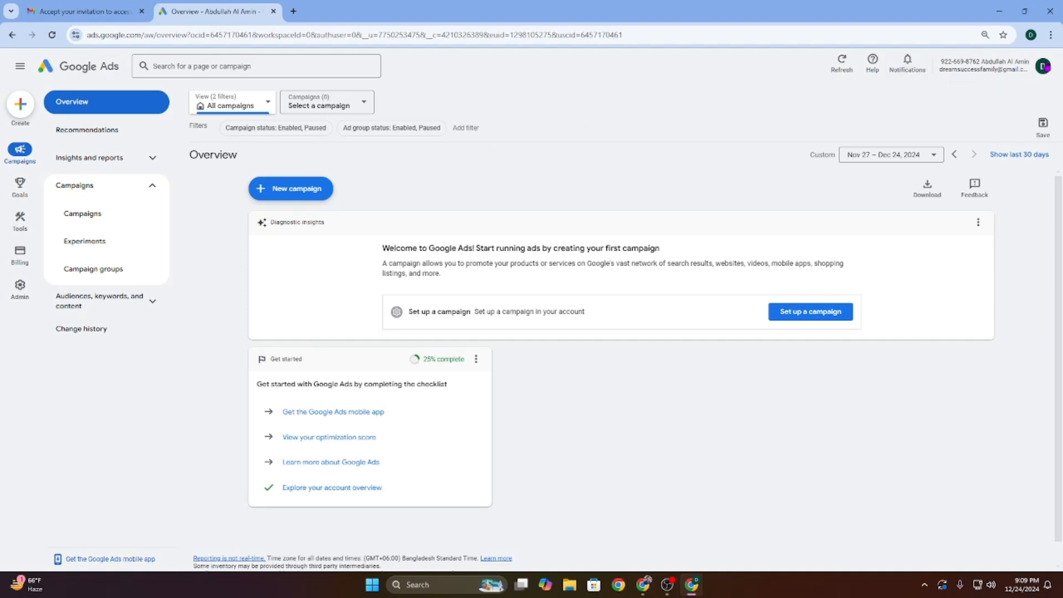
Compare the customer ID of the shared account between the invited user's account list and the owner's Google Ads window
{"action": "left_click", "coordinate": [1043, 66]}
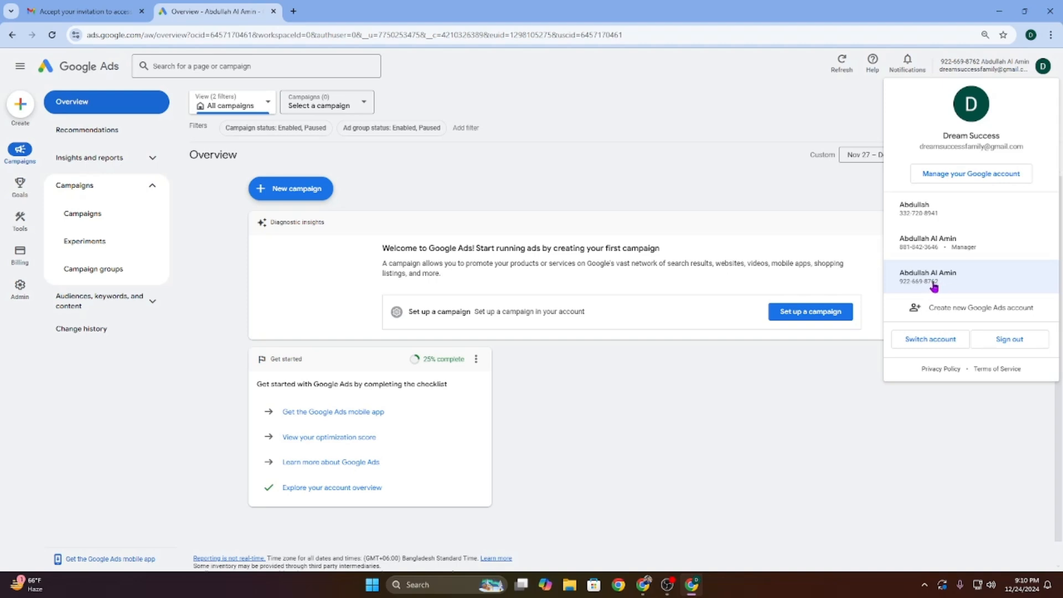
{"action": "left_click", "coordinate": [643, 585]}
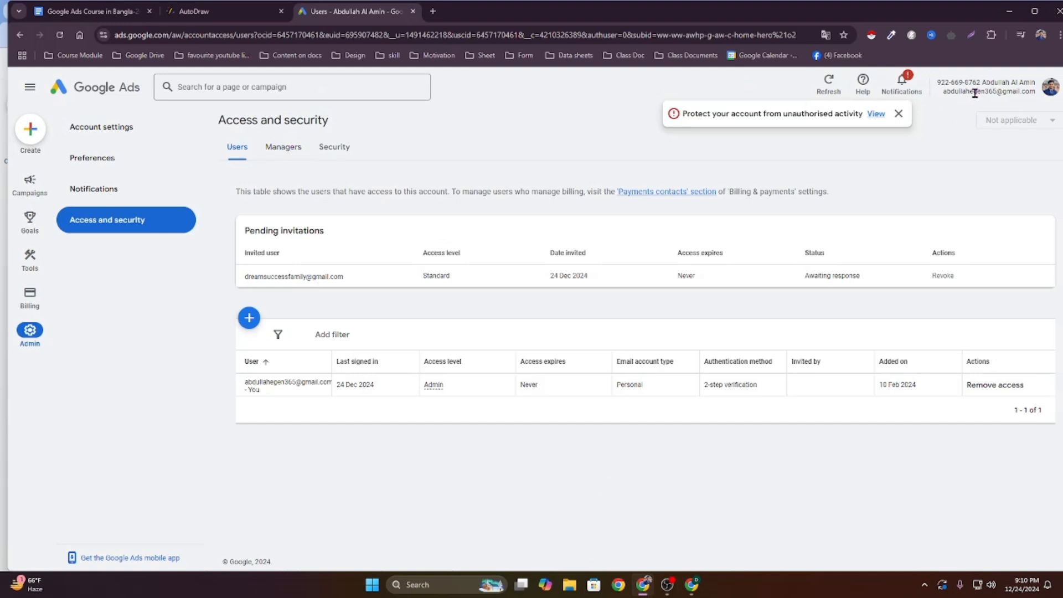
{"action": "triple_click", "coordinate": [945, 83]}
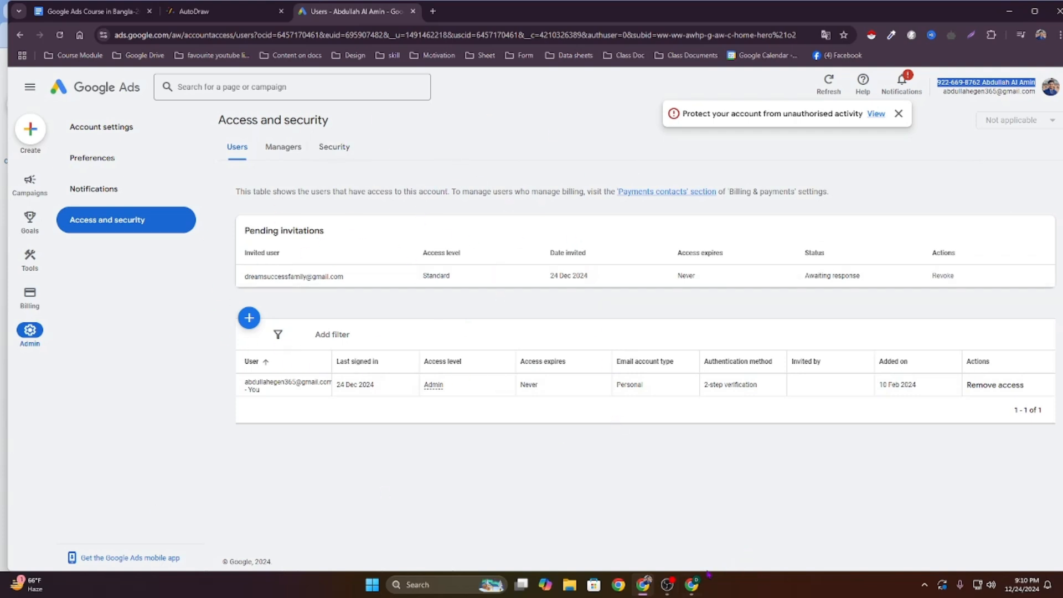
{"action": "mouse_move", "coordinate": [691, 585]}
{"action": "left_click", "coordinate": [710, 515]}
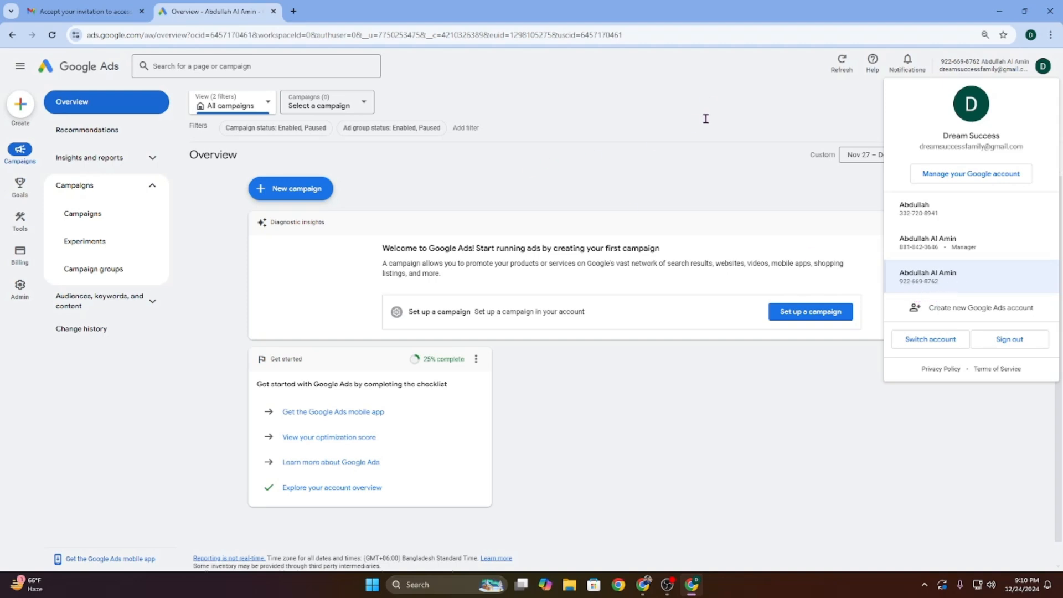
{"action": "left_click", "coordinate": [706, 84]}
Preview the Billing, Admin and Tools sections available to the invited user in the shared account
{"action": "mouse_move", "coordinate": [20, 258]}
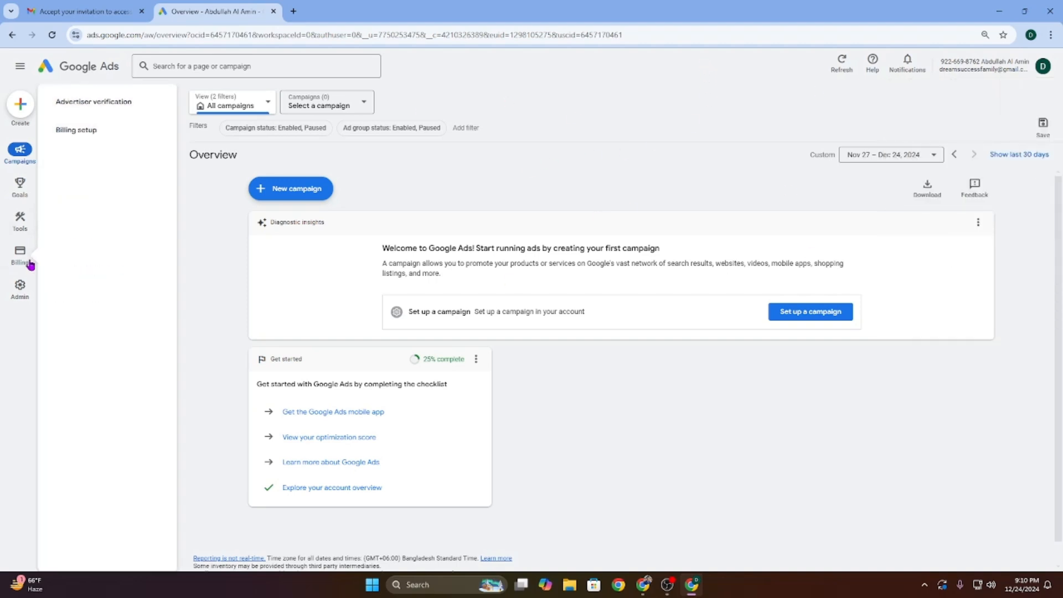
{"action": "mouse_move", "coordinate": [18, 287]}
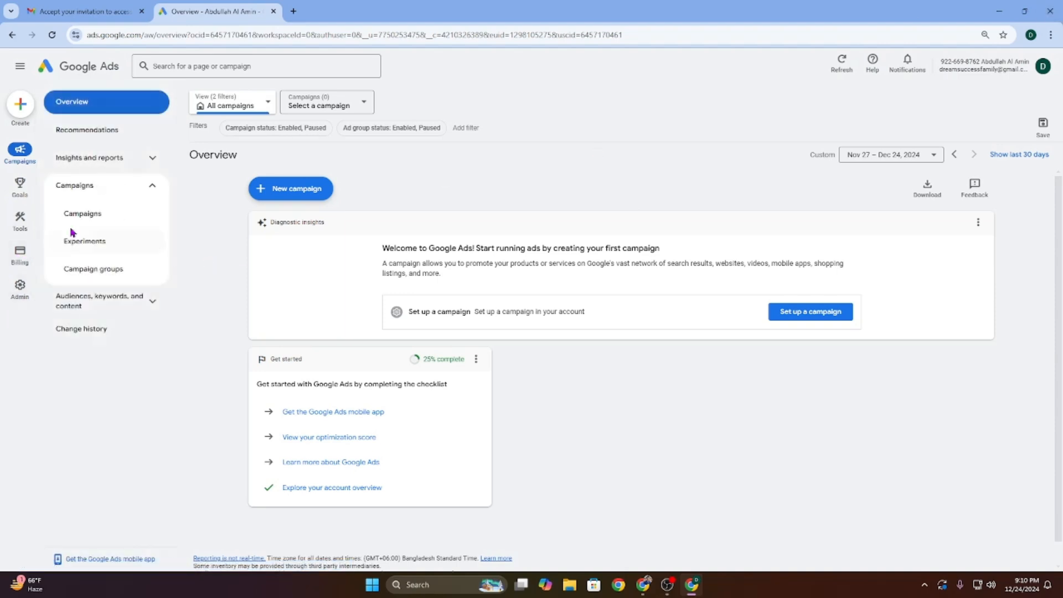
{"action": "mouse_move", "coordinate": [25, 224]}
Review the Google Ads accounts available to the invited user and open the one marked Manager
{"action": "left_click", "coordinate": [1043, 66]}
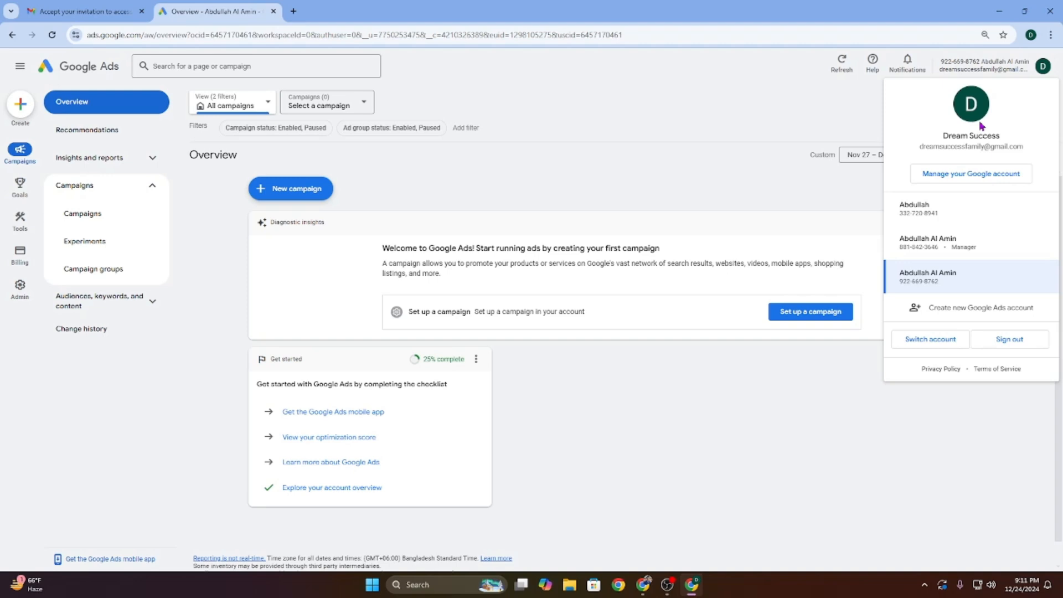
{"action": "left_click", "coordinate": [680, 74]}
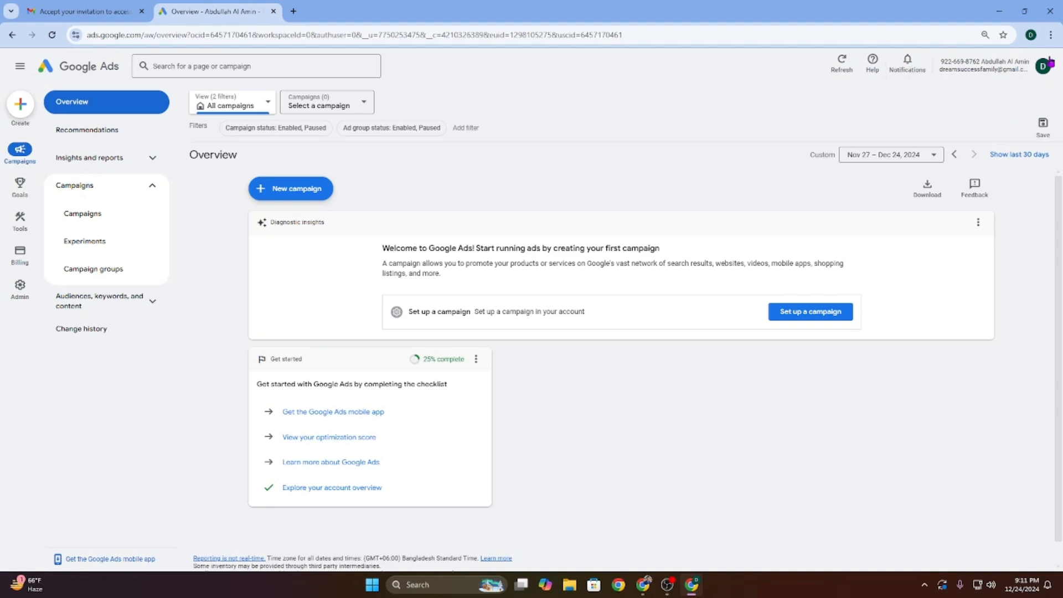
{"action": "left_click", "coordinate": [1044, 67]}
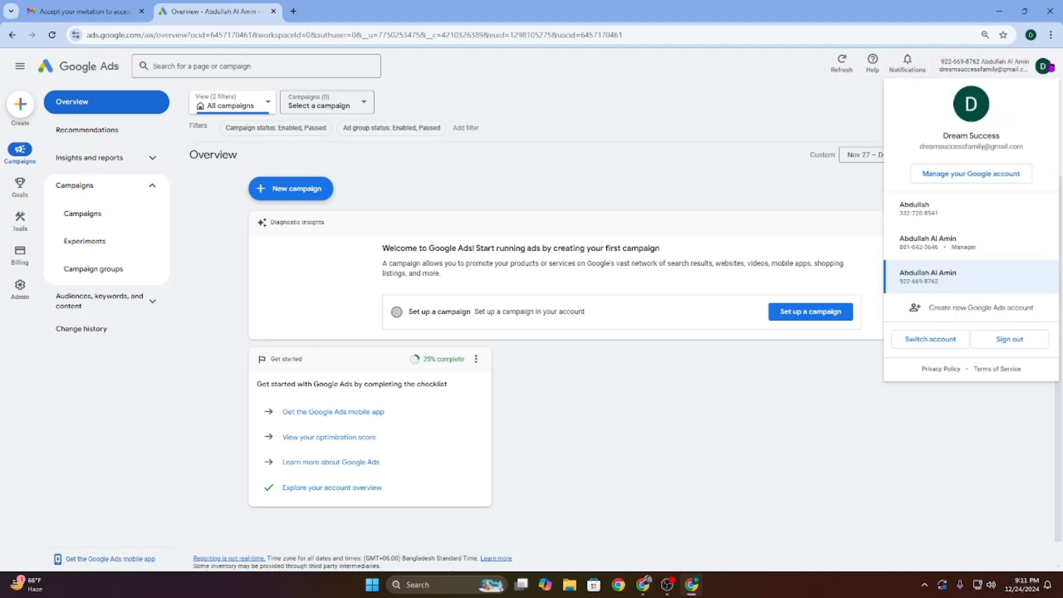
{"action": "left_click", "coordinate": [949, 244]}
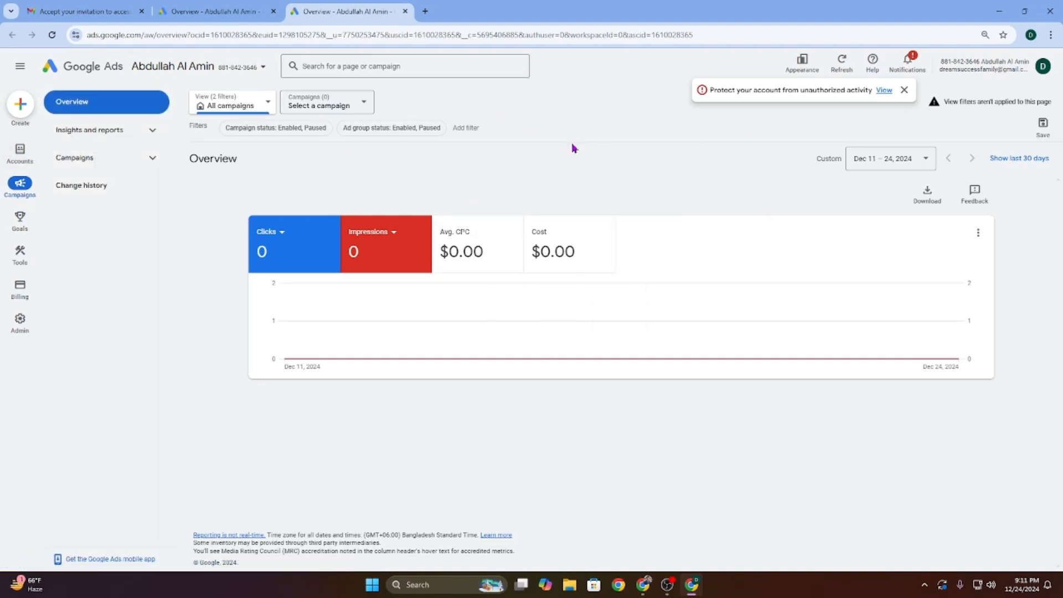
Check that the manager account is active and open the form for linking an existing account from its sub-account settings
{"action": "left_click", "coordinate": [1043, 66]}
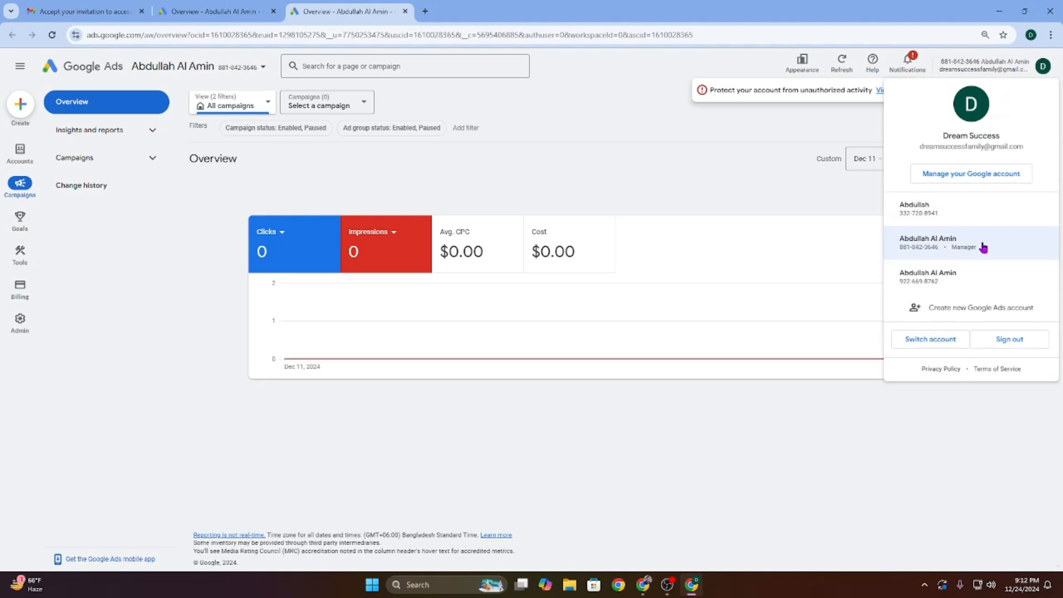
{"action": "left_click", "coordinate": [650, 86]}
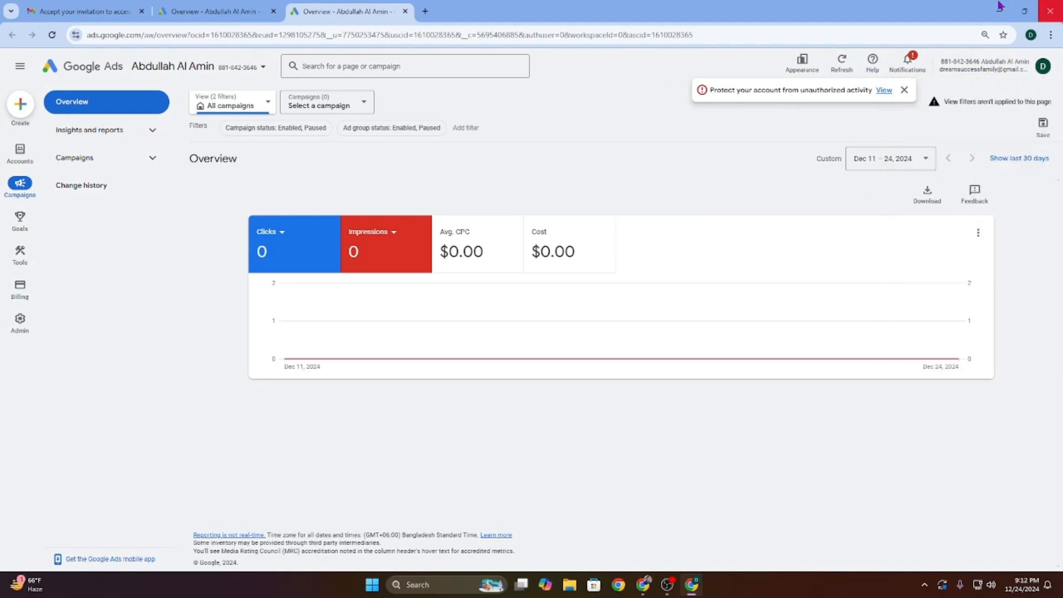
{"action": "left_click", "coordinate": [21, 150]}
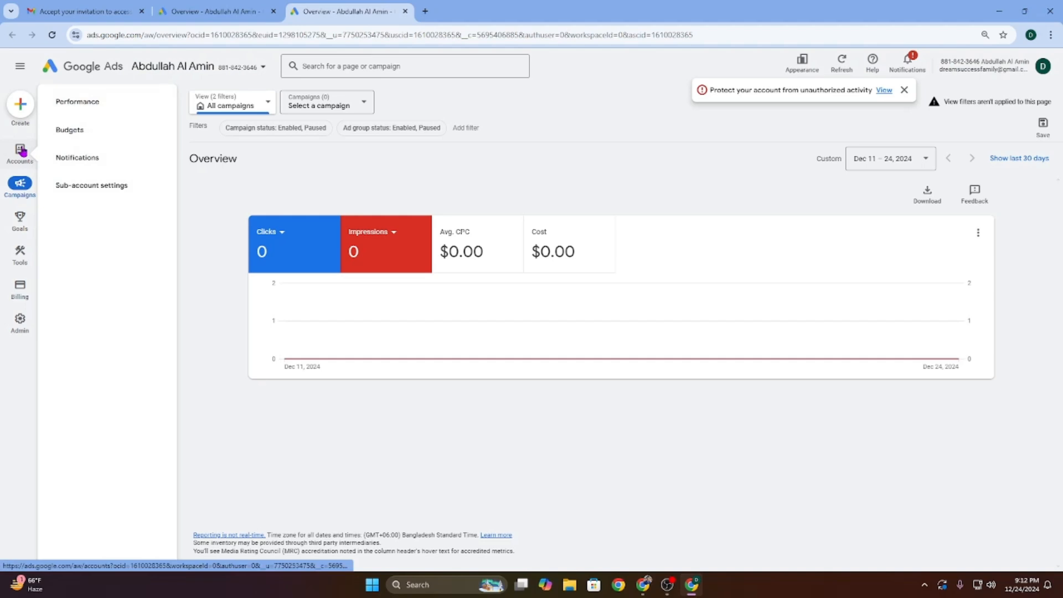
{"action": "left_click", "coordinate": [87, 187]}
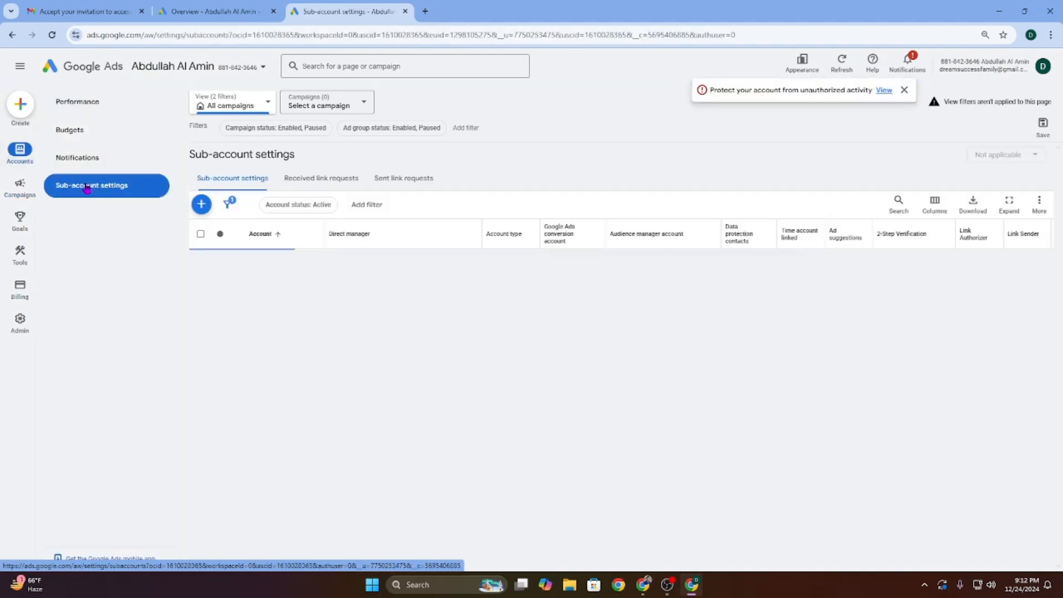
{"action": "left_click", "coordinate": [202, 205]}
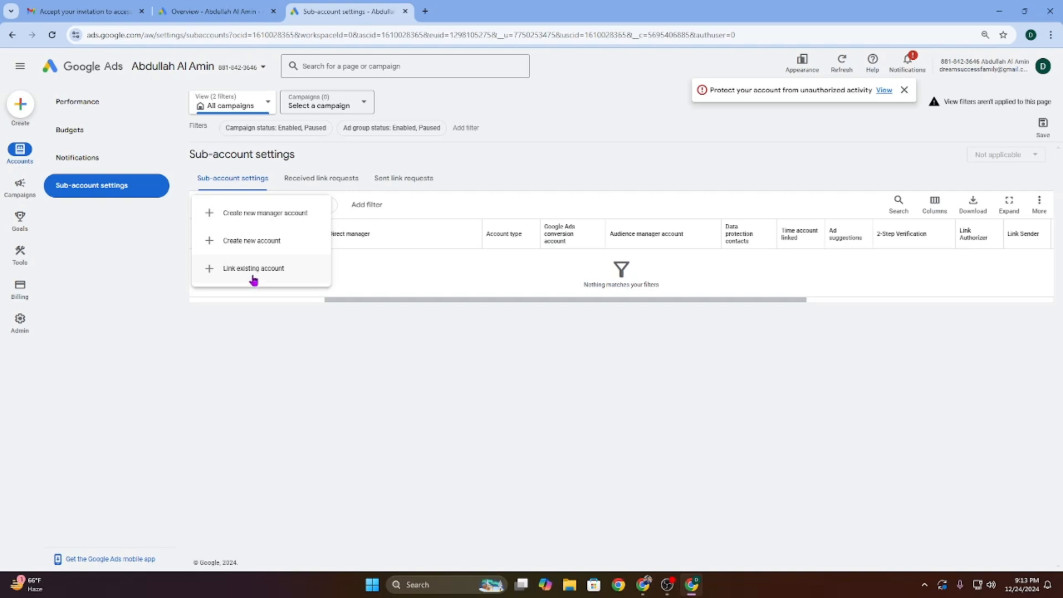
{"action": "left_click", "coordinate": [253, 269]}
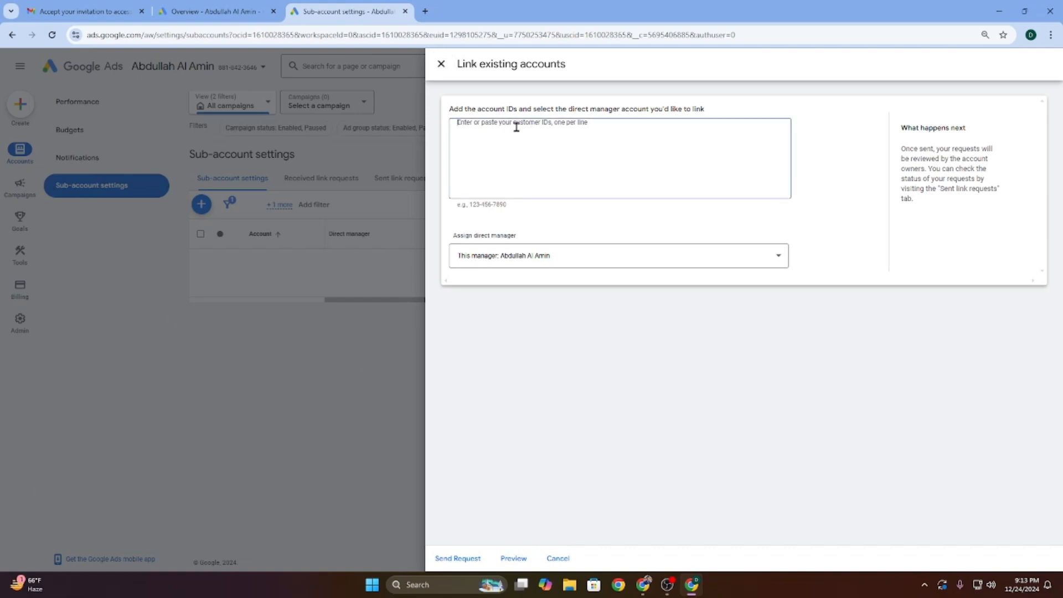
Copy the customer ID of the owner's Google Ads account from the owner's browser window
{"action": "mouse_move", "coordinate": [642, 584]}
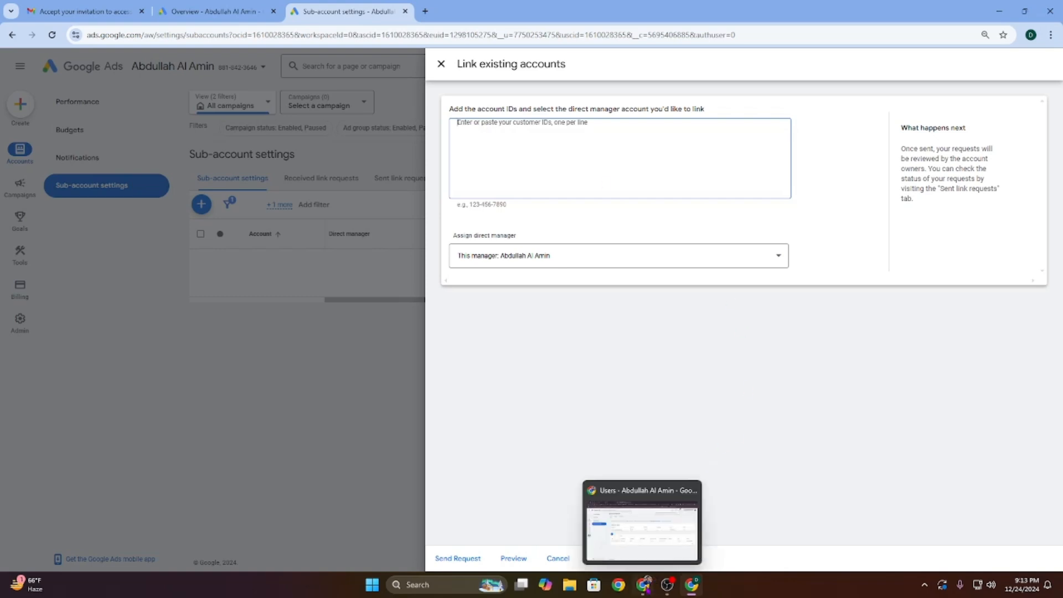
{"action": "left_click", "coordinate": [643, 524]}
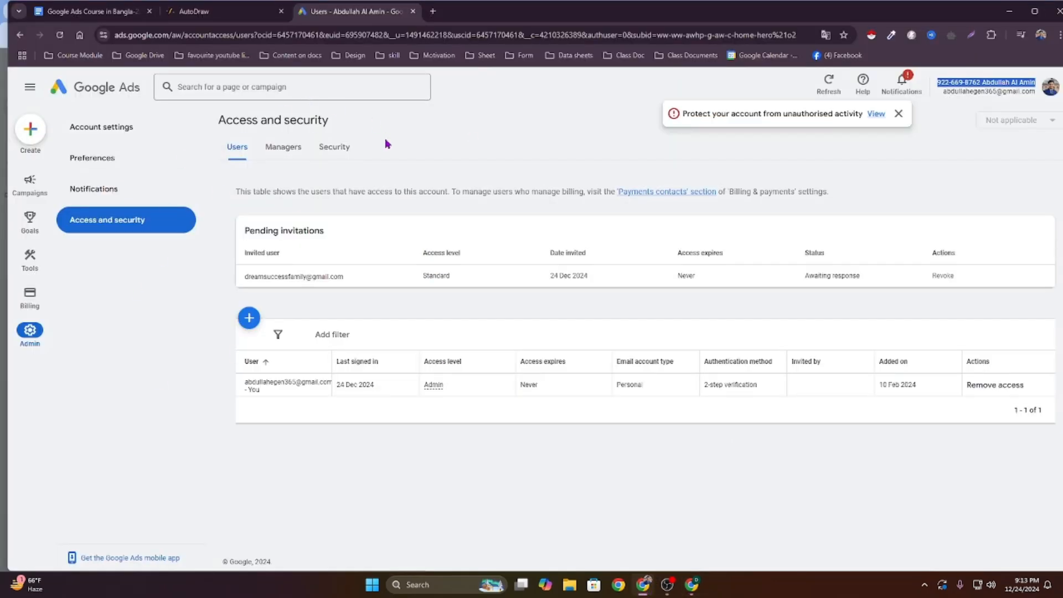
{"action": "left_click", "coordinate": [979, 82]}
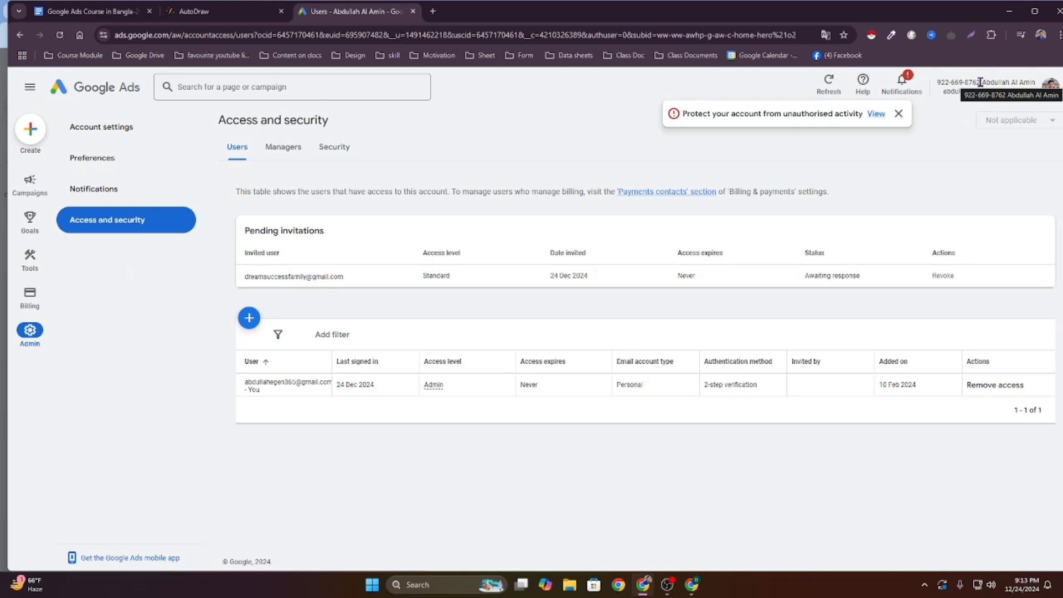
{"action": "left_click_drag", "start_coordinate": [979, 82], "coordinate": [936, 82]}
{"action": "key", "text": "ctrl+c"}
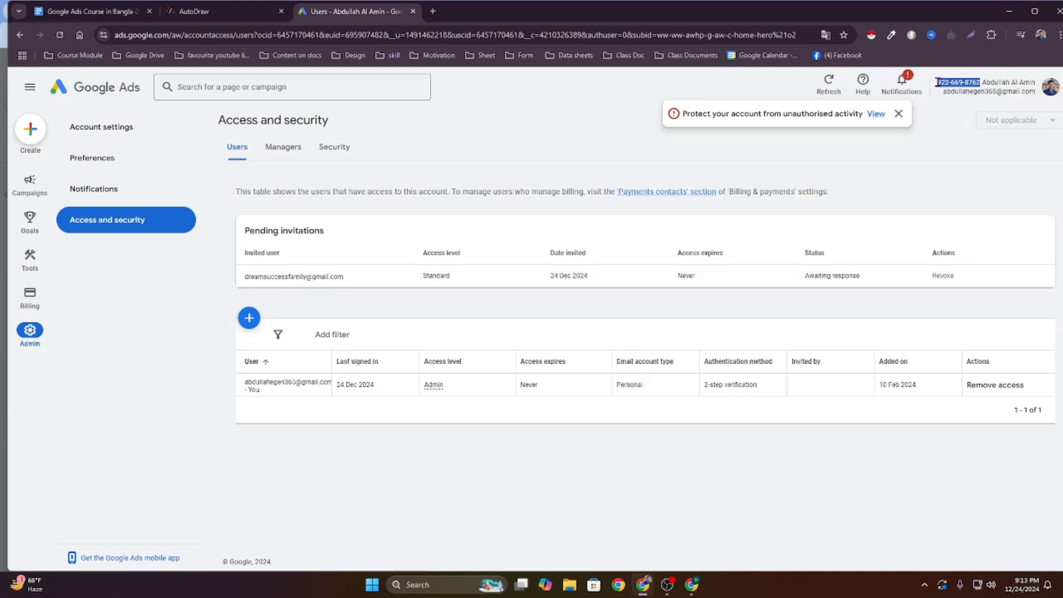
{"action": "left_click", "coordinate": [1050, 89]}
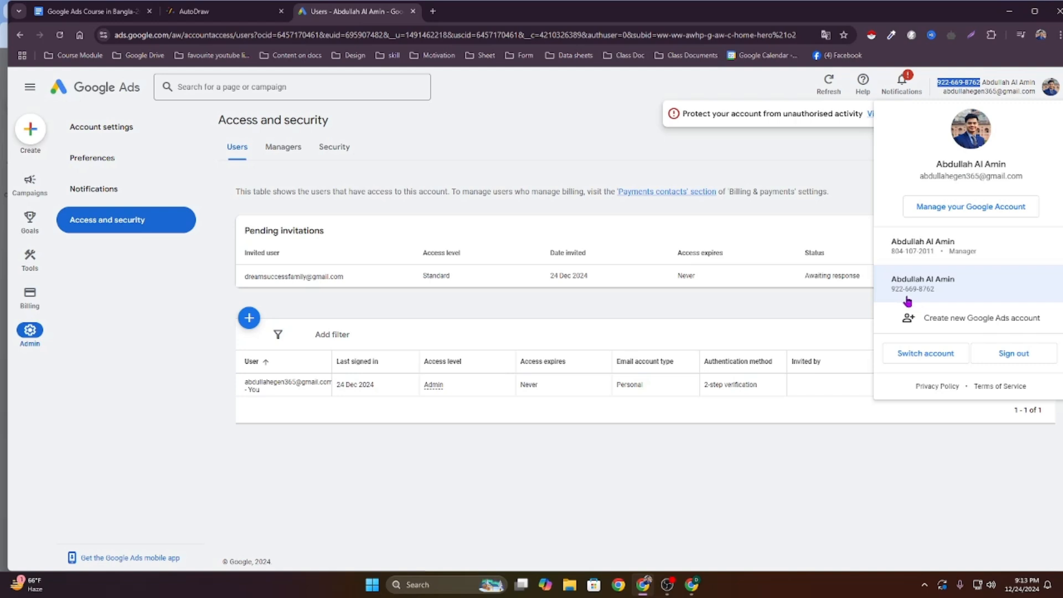
{"action": "right_click", "coordinate": [962, 83]}
{"action": "left_click", "coordinate": [851, 100]}
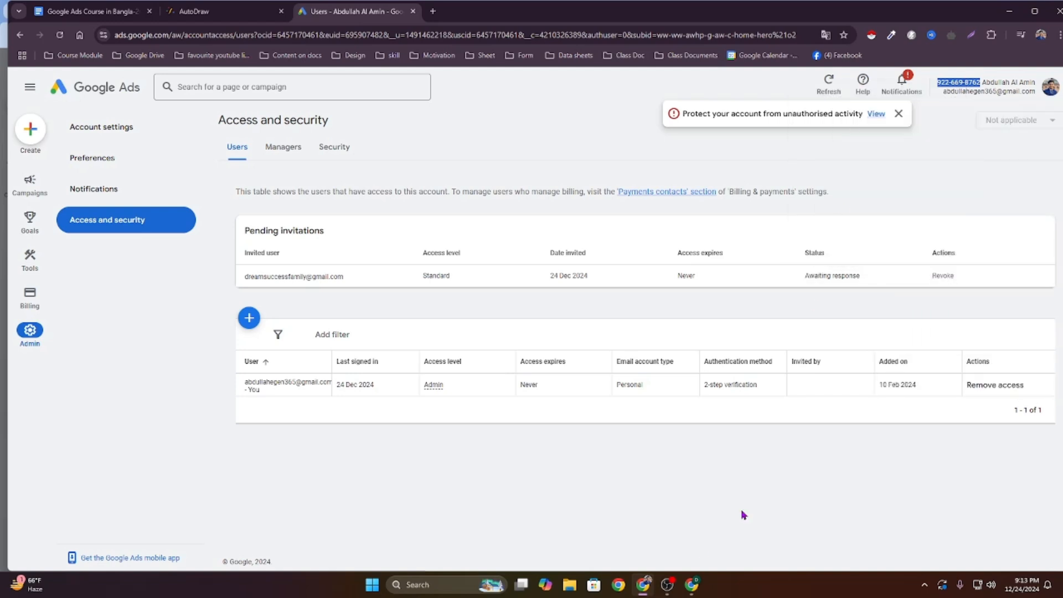
Paste the owner's customer ID into the link form, keep this manager as direct manager and send the link request
{"action": "left_click", "coordinate": [692, 585]}
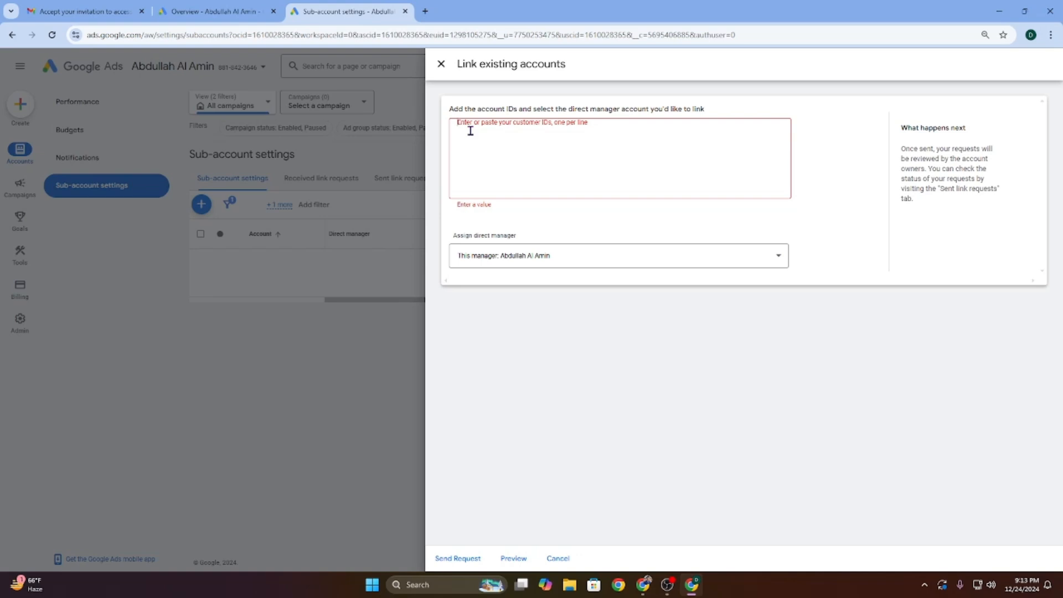
{"action": "right_click", "coordinate": [470, 131]}
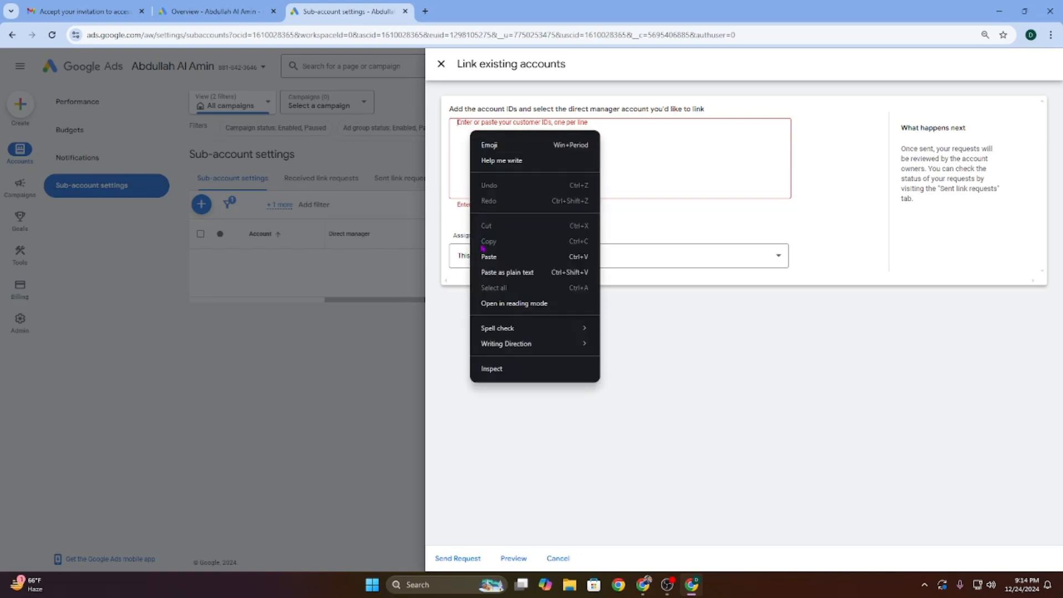
{"action": "left_click", "coordinate": [487, 257]}
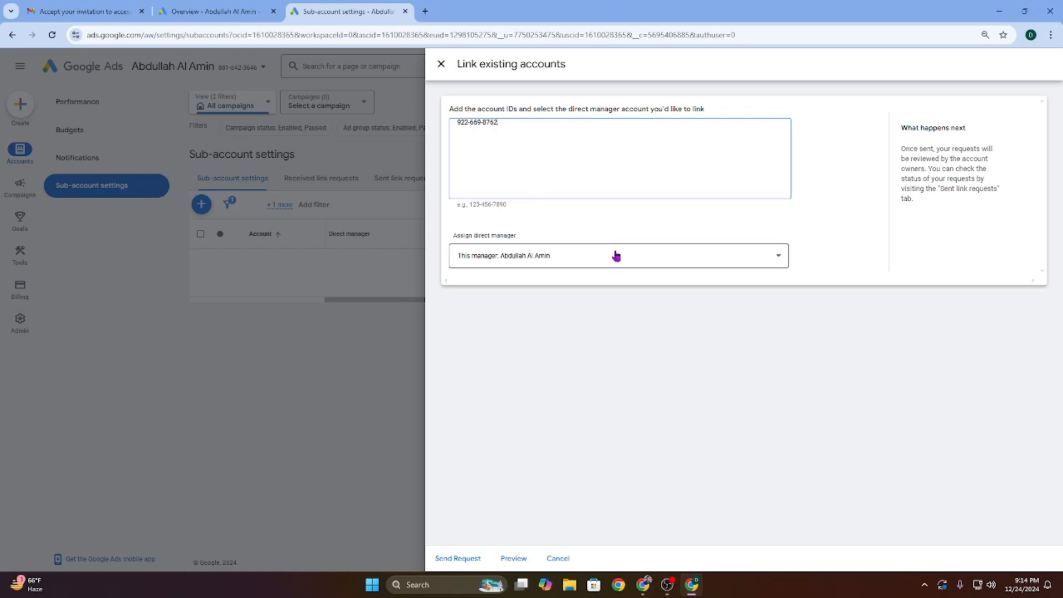
{"action": "left_click", "coordinate": [573, 257]}
{"action": "left_click", "coordinate": [573, 261]}
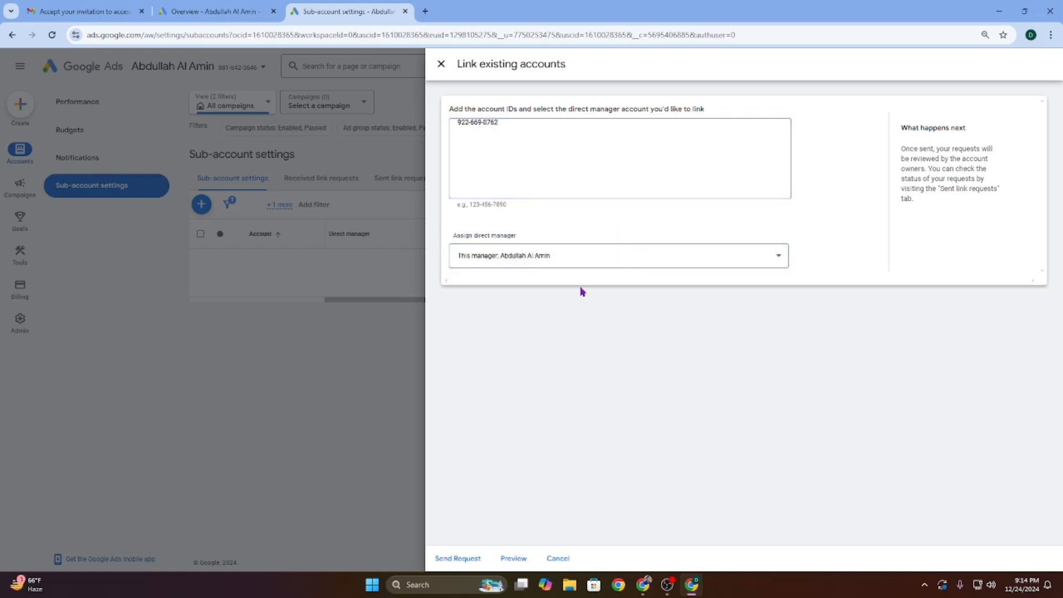
{"action": "left_click", "coordinate": [455, 559]}
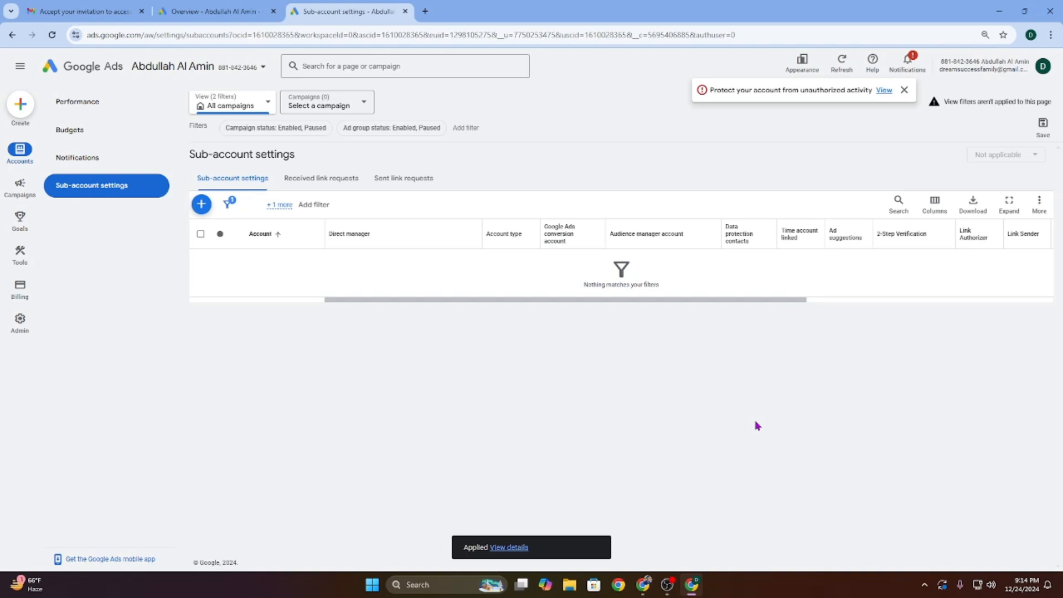
Switch to the owner's browser window and review the Class-3 topics in the Google Ads course document
{"action": "mouse_move", "coordinate": [642, 584]}
{"action": "left_click", "coordinate": [607, 532]}
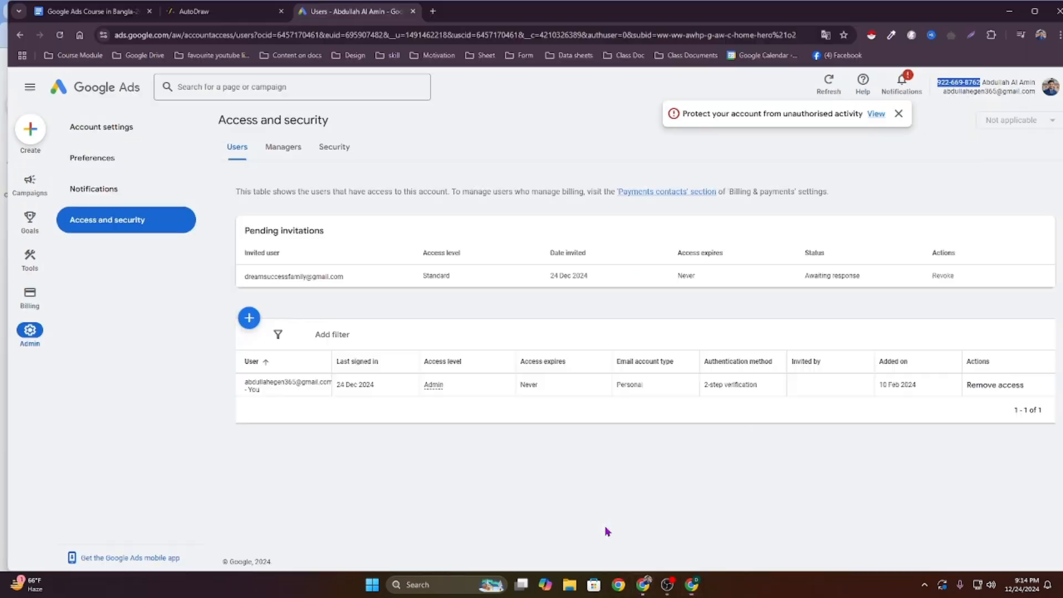
{"action": "left_click", "coordinate": [89, 11]}
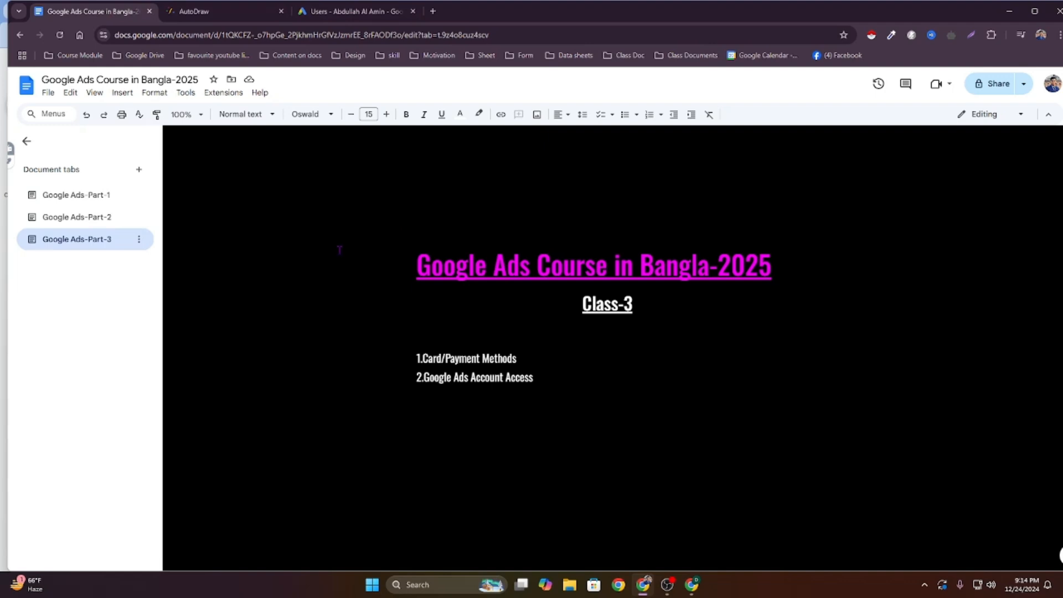
{"action": "left_click", "coordinate": [590, 394]}
{"action": "left_click", "coordinate": [348, 11]}
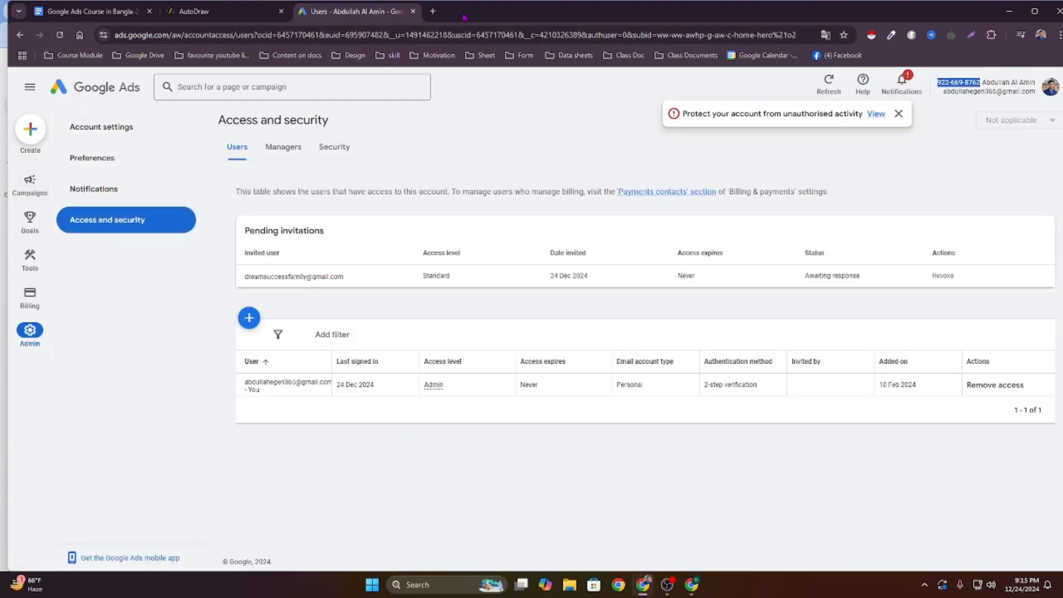
Open the owner's Gmail in a new tab and read the Google Ads email about the pending manager link request
{"action": "left_click", "coordinate": [433, 11]}
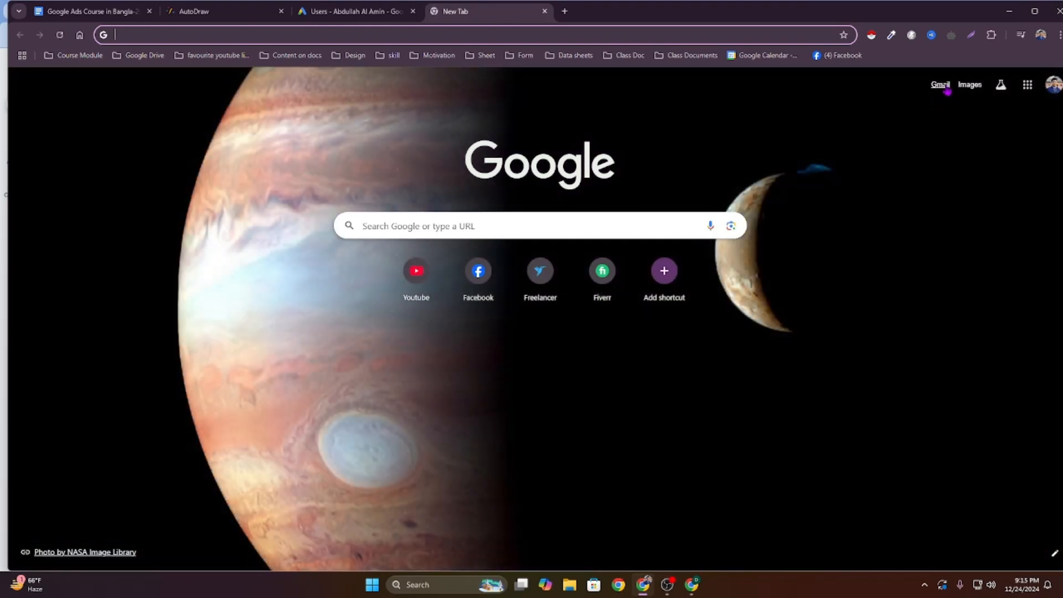
{"action": "left_click", "coordinate": [941, 86]}
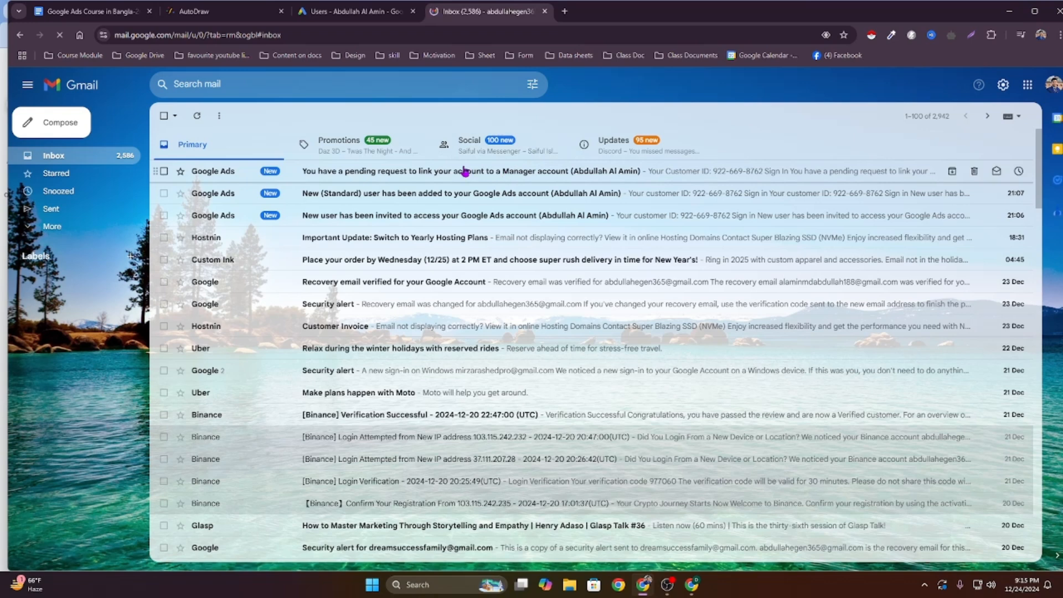
{"action": "left_click", "coordinate": [397, 173]}
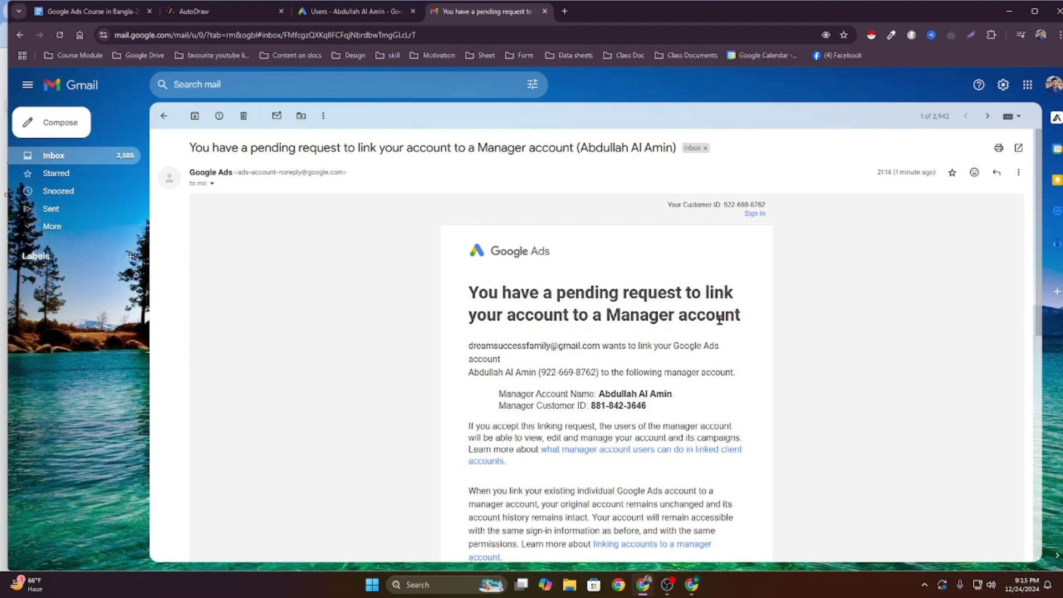
{"action": "scroll", "coordinate": [719, 318], "scroll_direction": "down", "scroll_amount": 2}
{"action": "scroll", "coordinate": [719, 451], "scroll_direction": "up", "scroll_amount": 2}
{"action": "scroll", "coordinate": [728, 313], "scroll_direction": "down", "scroll_amount": 1}
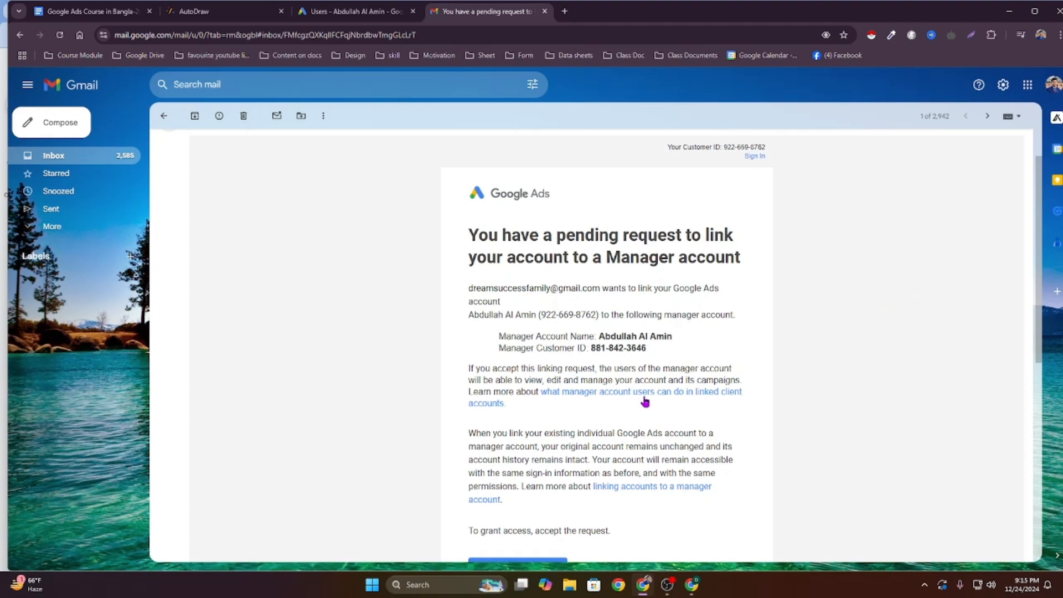
{"action": "scroll", "coordinate": [643, 403], "scroll_direction": "down", "scroll_amount": 7}
{"action": "scroll", "coordinate": [644, 403], "scroll_direction": "up", "scroll_amount": 8}
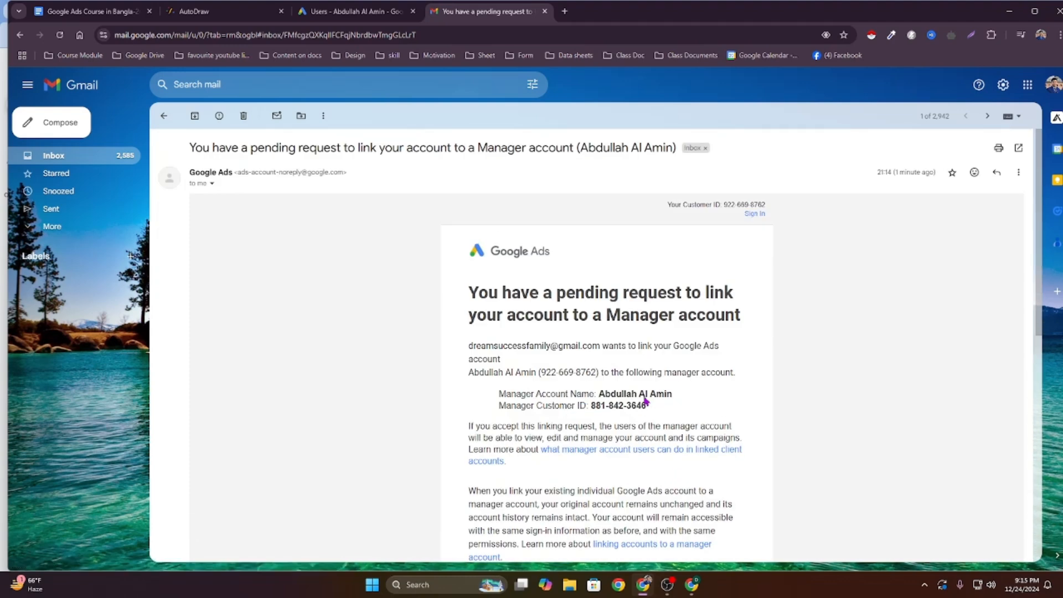
{"action": "scroll", "coordinate": [645, 401], "scroll_direction": "down", "scroll_amount": 5}
Open the link request from the email, accept it and grant the manager account access to the owner's account
{"action": "left_click", "coordinate": [501, 471]}
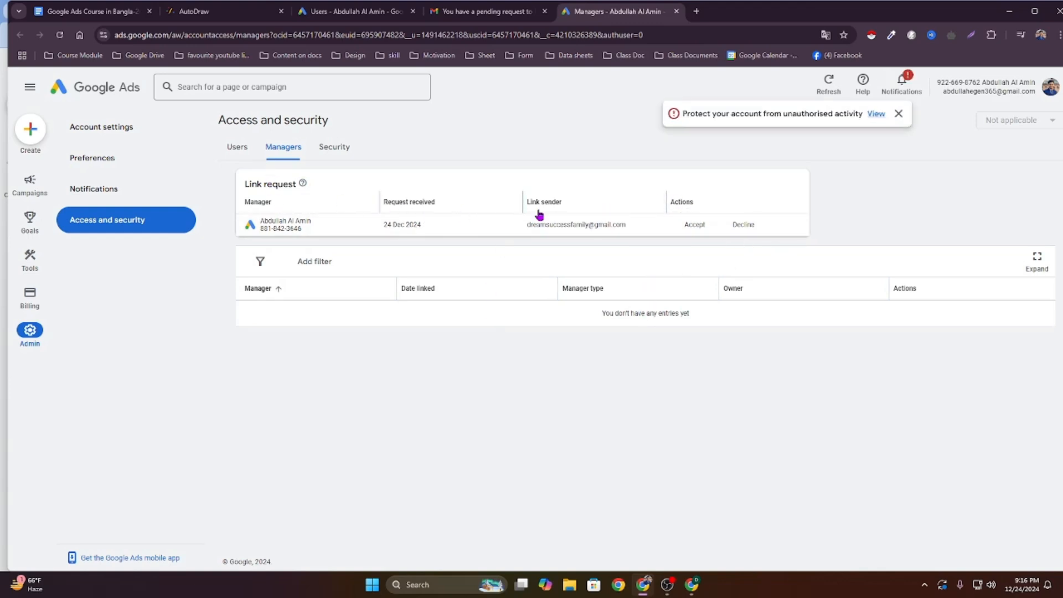
{"action": "left_click", "coordinate": [694, 229]}
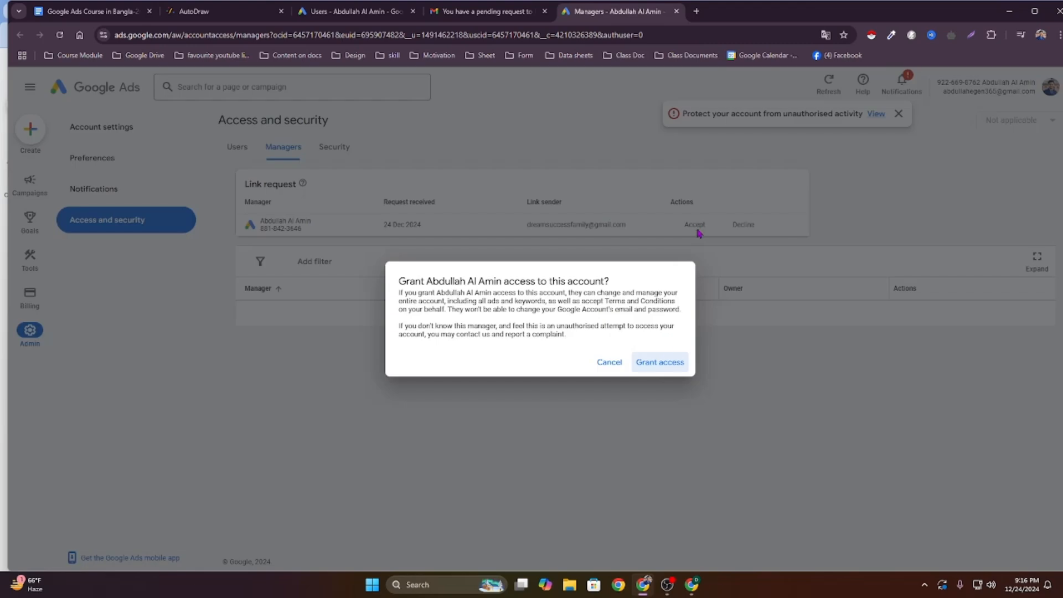
{"action": "left_click", "coordinate": [662, 365]}
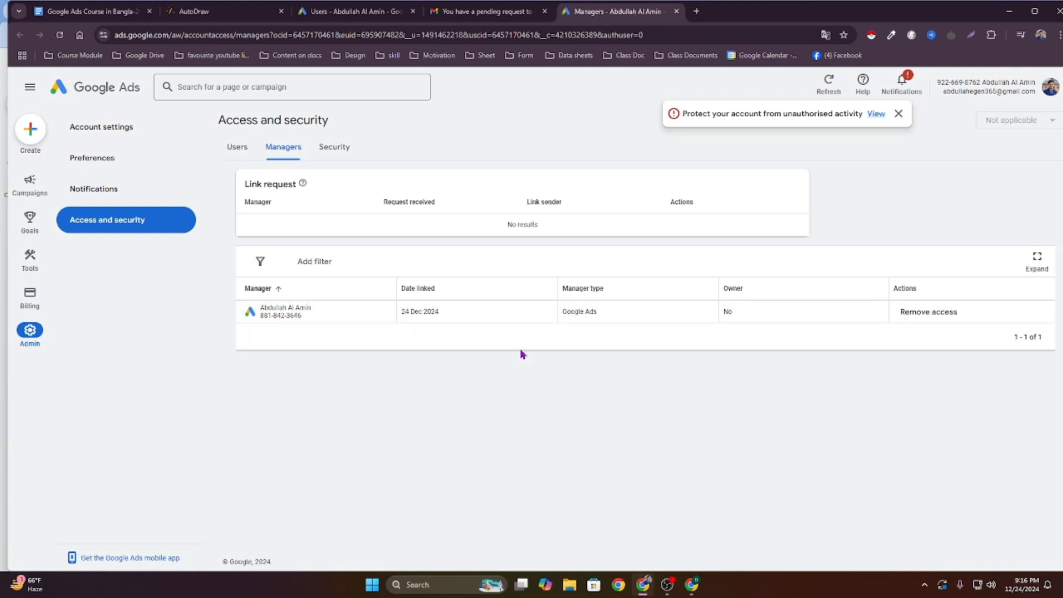
Return to the Class-3 notes in the Google Ads Course in Bangla-2025 document
{"action": "left_click", "coordinate": [92, 11]}
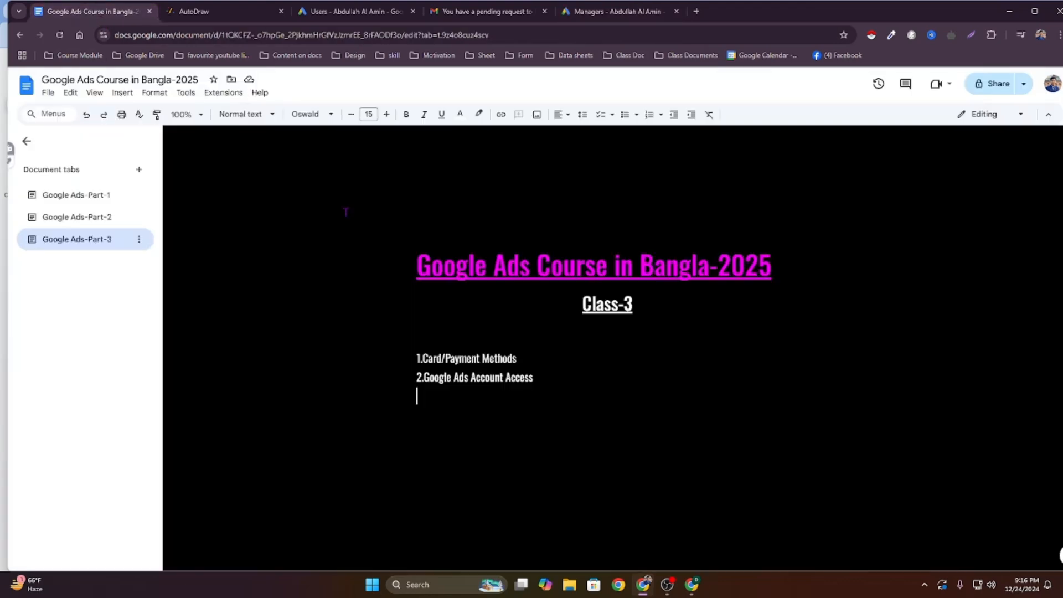